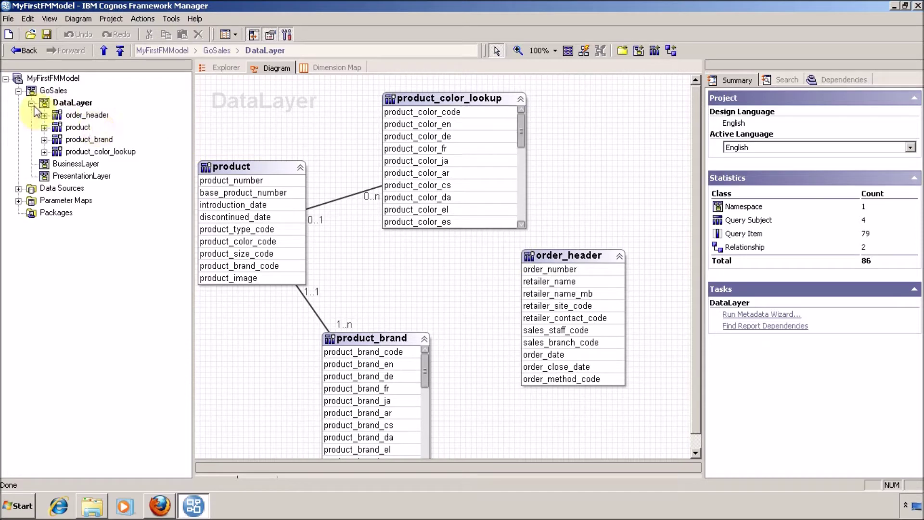
pyautogui.click(31, 103)
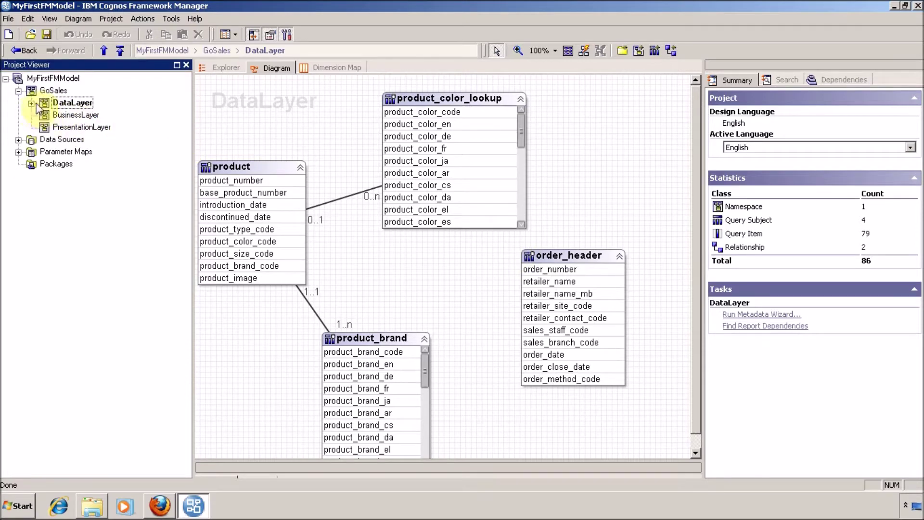
pyautogui.click(31, 104)
pyautogui.rightClick(63, 103)
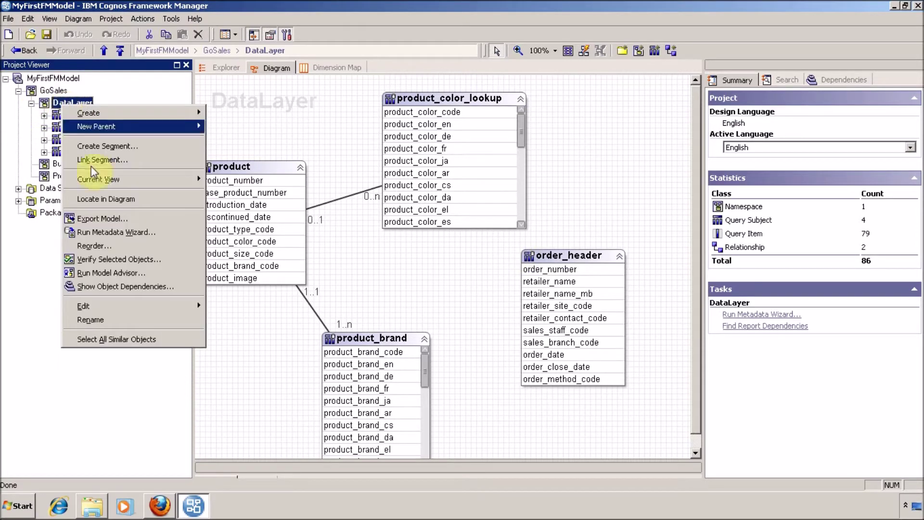
pyautogui.click(15, 273)
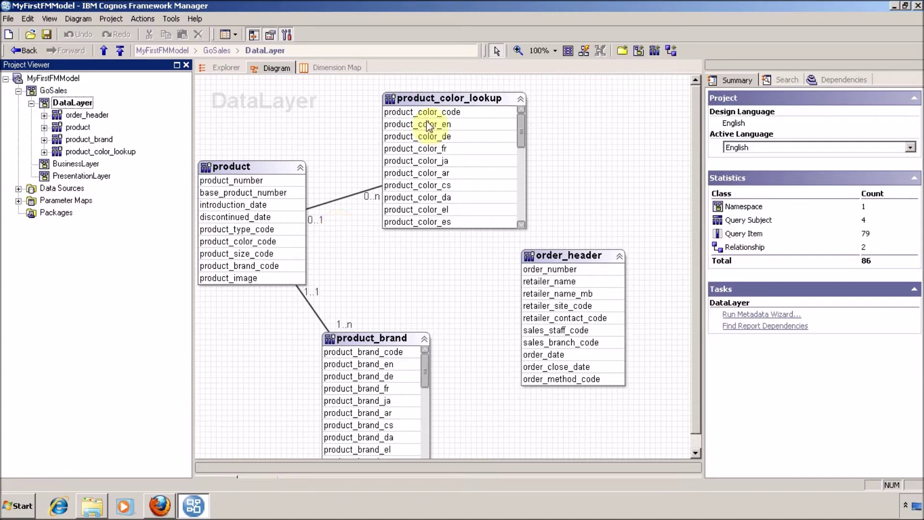
# Rearrange the DataLayer diagram by moving product_color_lookup, order_header and product_brand farther from the product query subject.
pyautogui.moveTo(425, 97); pyautogui.dragTo(510, 85)
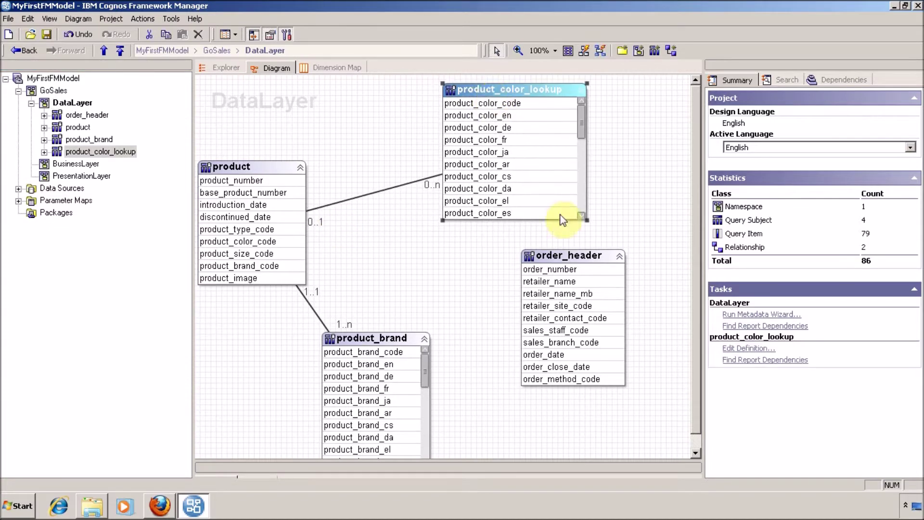
pyautogui.moveTo(566, 254); pyautogui.dragTo(632, 264)
pyautogui.moveTo(366, 344); pyautogui.dragTo(418, 314)
pyautogui.moveTo(493, 275); pyautogui.dragTo(494, 274)
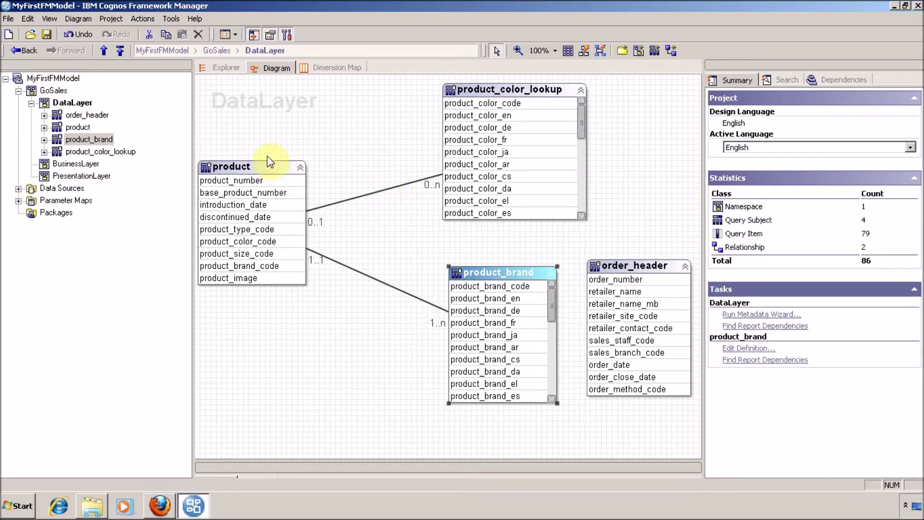
# Select the relationship between product and product_color_lookup, and switch to WordPad with a blank document.
pyautogui.click(365, 195)
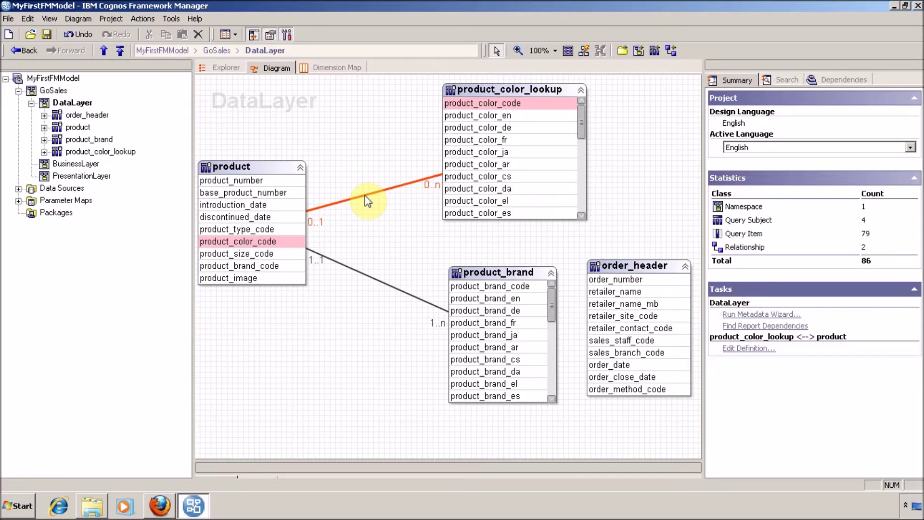
pyautogui.press('super+r')
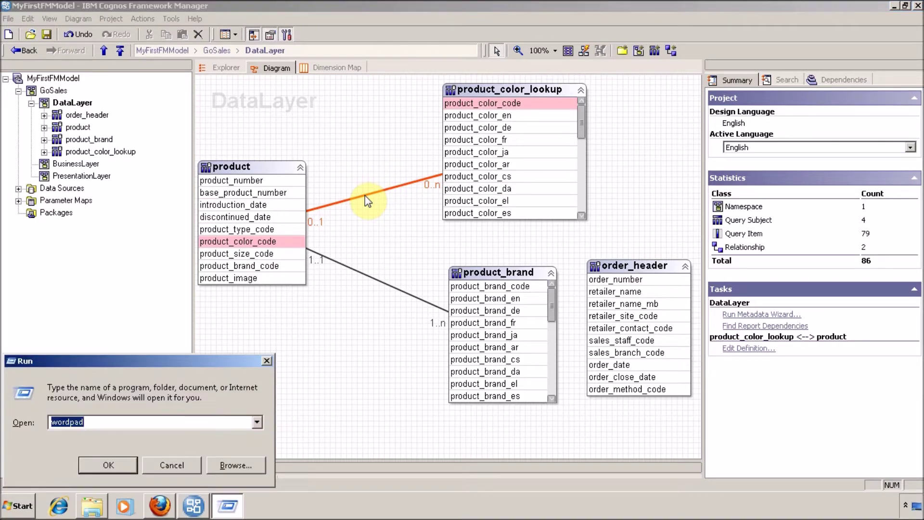
pyautogui.press('Return')
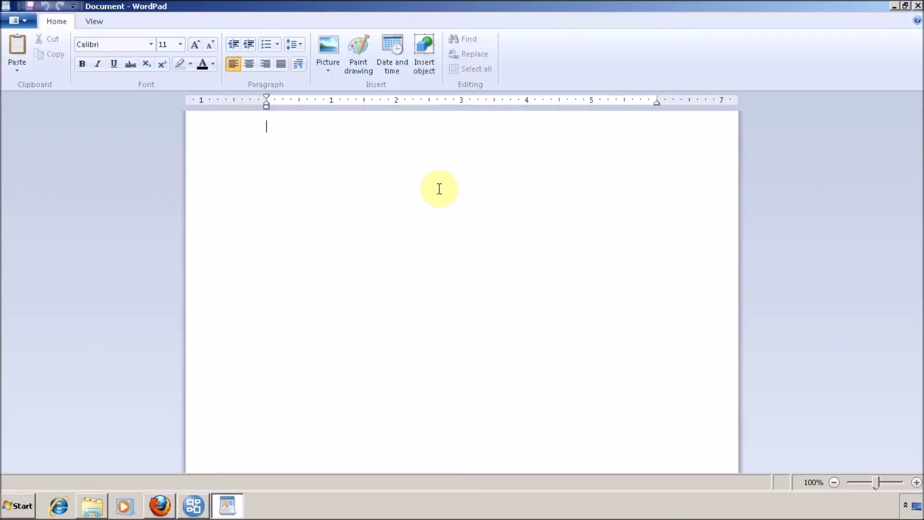
# Write the headings "Windows Phone" and "Android Phone" on separate lines.
pyautogui.write('M')
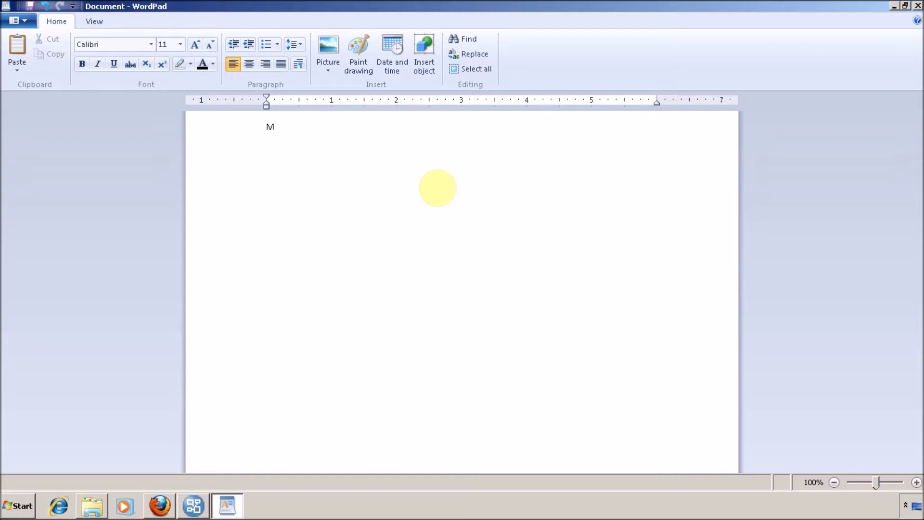
pyautogui.press('BackSpace')
pyautogui.write('Windows O')
pyautogui.press('BackSpace')
pyautogui.write('Ohi')
pyautogui.press('BackSpace')
pyautogui.press('BackSpace')
pyautogui.press('BackSpace')
pyautogui.write('Phone')
pyautogui.press('BackSpace')
pyautogui.press('BackSpace')
pyautogui.write('ne')
pyautogui.press('Return')
pyautogui.write('Android Phone')
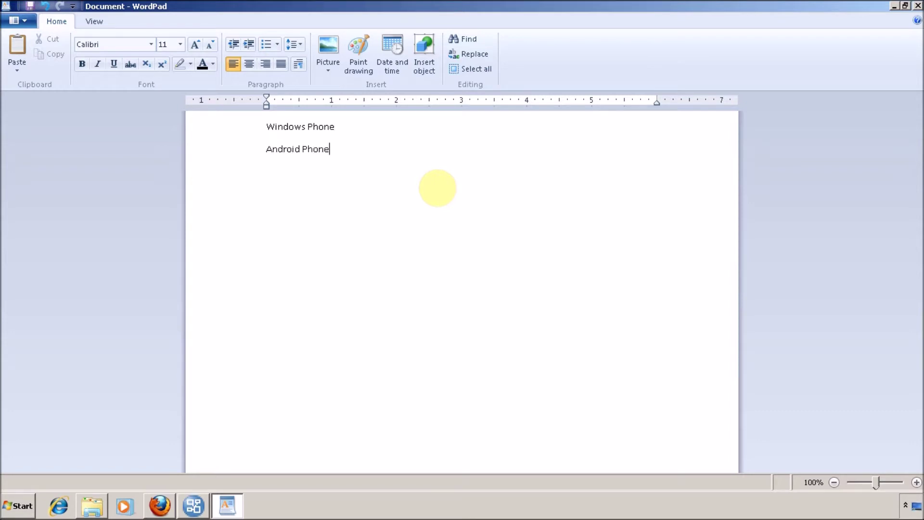
# Insert the line "Model WP1 , RED, Blue, White , Black" between the Windows Phone and Android Phone headings.
pyautogui.press('Up')
pyautogui.press('End')
pyautogui.press('Return')
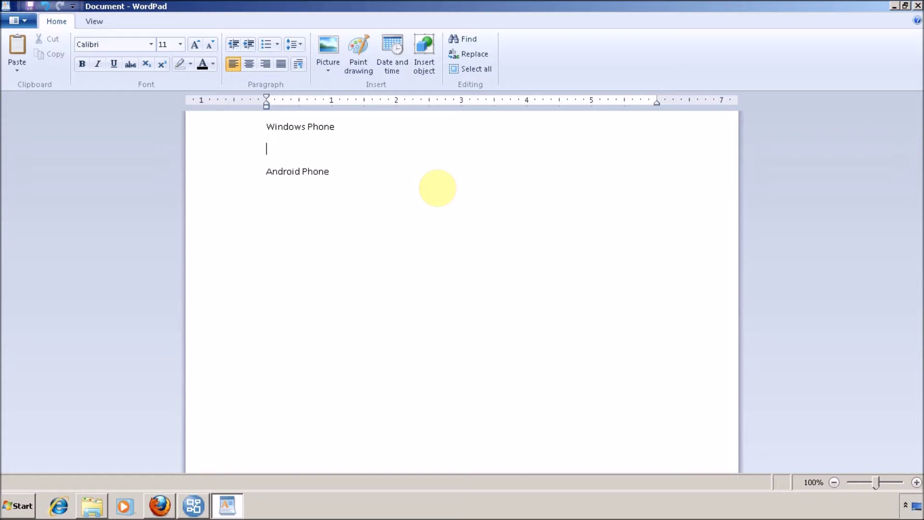
pyautogui.write('Model')
pyautogui.write('WP')
pyautogui.write('1 ')
pyautogui.write(', ')
pyautogui.write('10K')
pyautogui.press('BackSpace')
pyautogui.press('BackSpace')
pyautogui.press('BackSpace')
pyautogui.write('RED, Blue,')
pyautogui.press('BackSpace')
pyautogui.press('BackSpace')
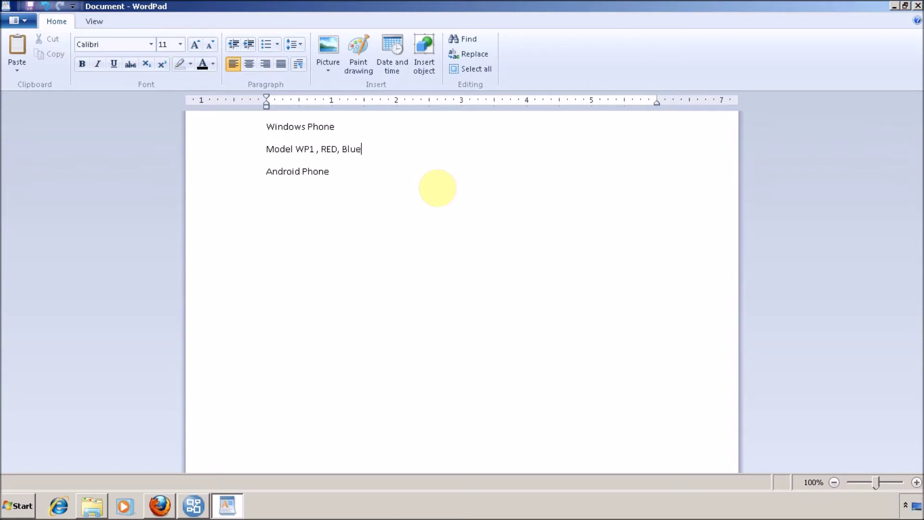
pyautogui.write(', White , Black')
# Copy the Windows Phone model line below the Android Phone heading and change its model code to AP1.
pyautogui.hotkey('ctrl', 'Left')
pyautogui.hotkey('ctrl', 'Left')
pyautogui.hotkey('ctrl', 'Left')
pyautogui.hotkey('ctrl', 'Left')
pyautogui.hotkey('ctrl', 'Left')
pyautogui.hotkey('ctrl', 'Left')
pyautogui.press('End')
pyautogui.hotkey('shift', 'Home')
pyautogui.hotkey('ctrl', 'c')
pyautogui.press('Down')
pyautogui.hotkey('ctrl', 'v')
pyautogui.hotkey('ctrl', 'Left')
pyautogui.hotkey('ctrl', 'Left')
pyautogui.hotkey('ctrl', 'Left')
pyautogui.hotkey('ctrl', 'Left')
pyautogui.hotkey('ctrl', 'Left')
pyautogui.hotkey('ctrl', 'Left')
pyautogui.hotkey('ctrl', 'Left')
pyautogui.hotkey('ctrl', 'Left')
pyautogui.hotkey('ctrl', 'Left')
pyautogui.press('Right')
pyautogui.press('BackSpace')
pyautogui.write('A')
pyautogui.press('Left')
pyautogui.hotkey('ctrl', 'shift', 'Right')
pyautogui.hotkey('ctrl', 'shift', 'Right')
pyautogui.hotkey('shift', 'Left')
pyautogui.press('Right')
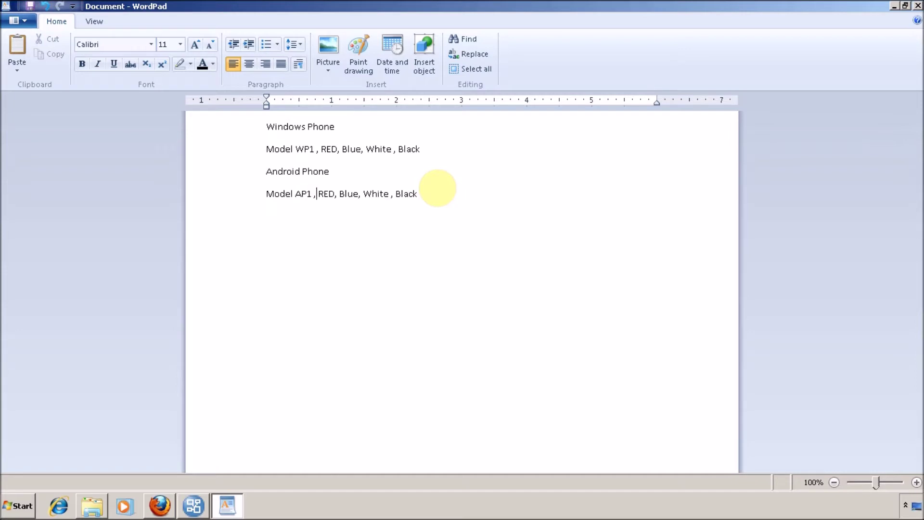
pyautogui.hotkey('shift', 'Right')
pyautogui.hotkey('shift', 'Right')
pyautogui.hotkey('shift', 'Right')
pyautogui.press('Left')
# Move WP1 and its colours onto their own indented line below the first "Model" label.
pyautogui.click(316, 148)
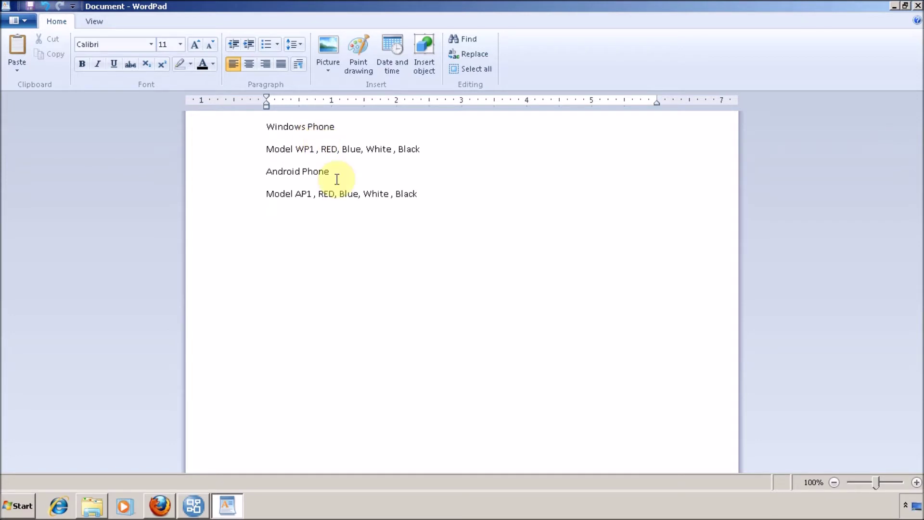
pyautogui.hotkey('ctrl', 'Left')
pyautogui.press('Return')
pyautogui.press('Tab')
pyautogui.press('Right')
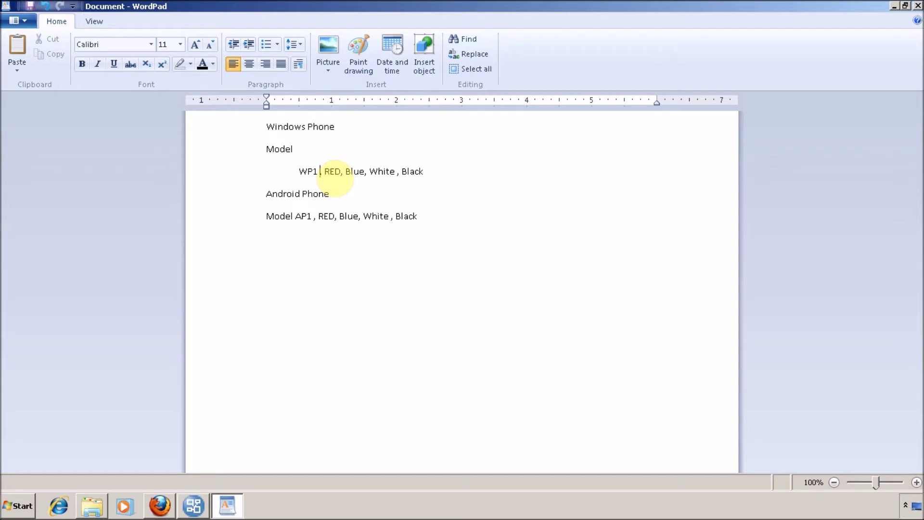
pyautogui.doubleClick(332, 172)
pyautogui.click(327, 215)
pyautogui.doubleClick(327, 215)
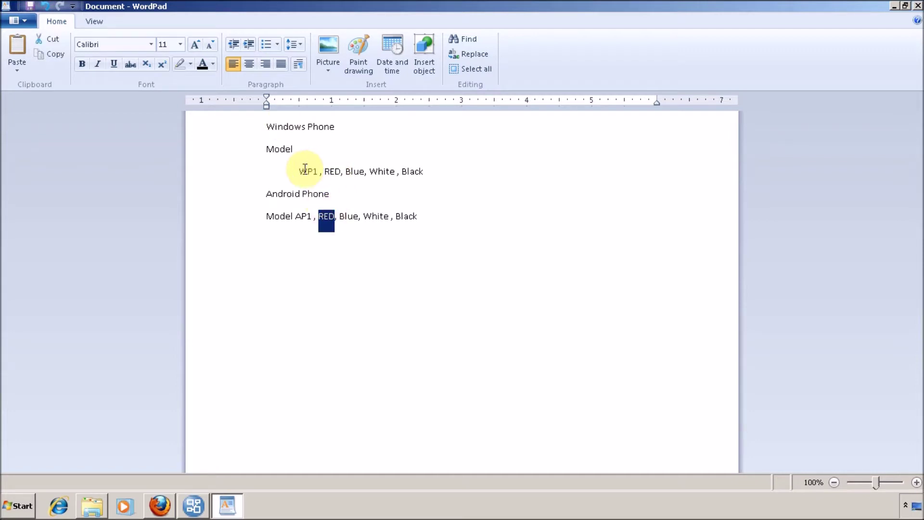
pyautogui.click(303, 169)
# Add the indented lines "WP1R - Red" and "WP1B - Blue" below the WP1 colour line.
pyautogui.click(438, 173)
pyautogui.press('Return')
pyautogui.press('Tab')
pyautogui.write('WP1')
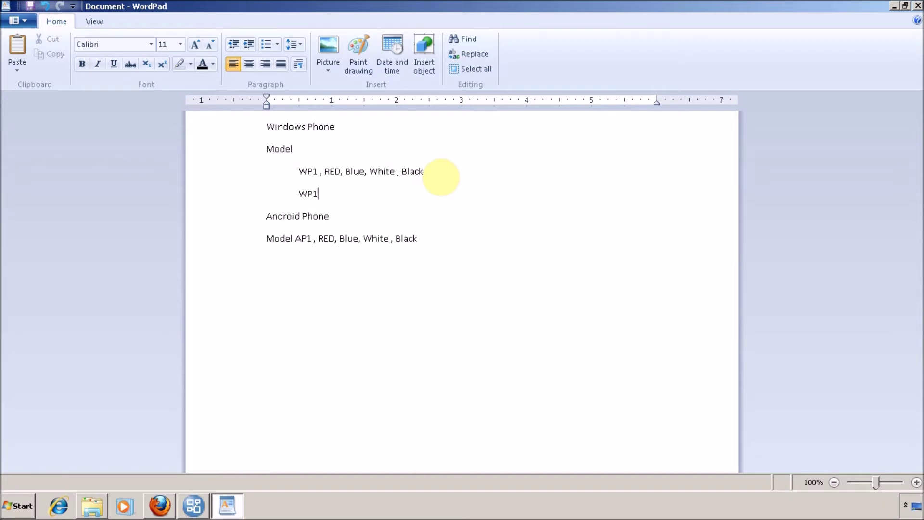
pyautogui.write('R - Red')
pyautogui.press('Return')
pyautogui.press('Tab')
pyautogui.write('WP1')
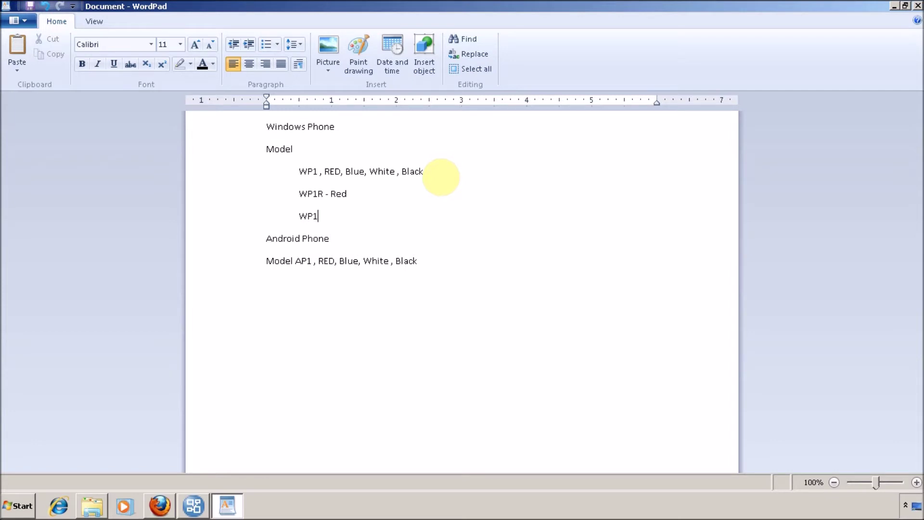
pyautogui.write('B - Blue')
# Add the indented lines "WP1W - White" and "WP1L - Black" below the blue variant.
pyautogui.press('Return')
pyautogui.press('Tab')
pyautogui.write('WP')
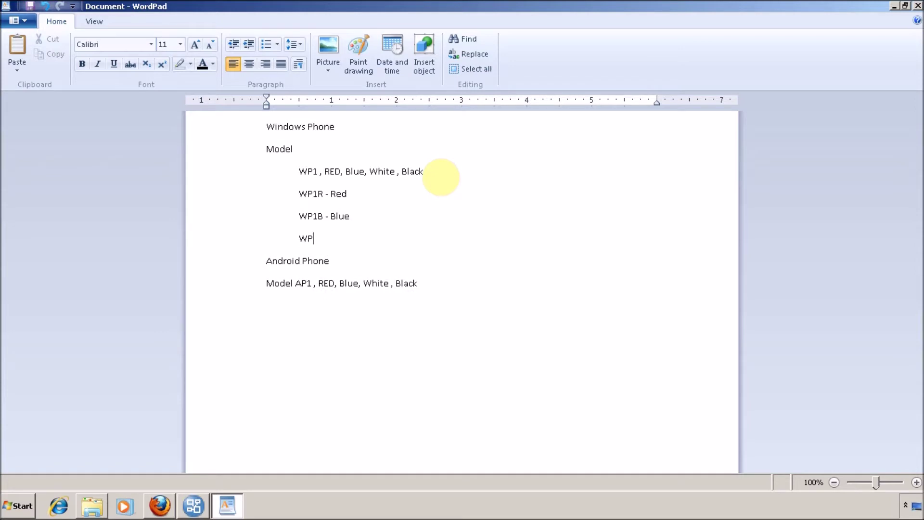
pyautogui.write('1W - White')
pyautogui.press('Return')
pyautogui.write('WP1')
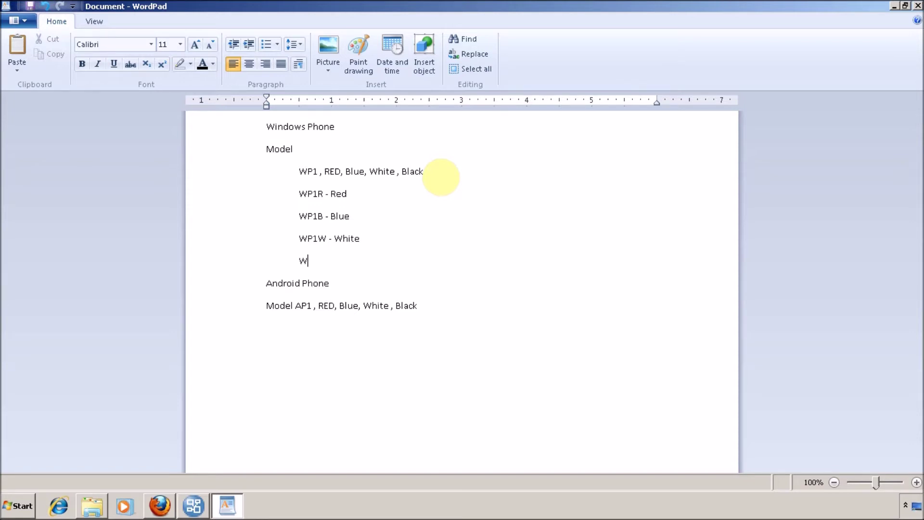
pyautogui.write('L - Black')
# Copy the four WP1 colour variant lines below the Android Phone model line.
pyautogui.hotkey('shift', 'Home')
pyautogui.hotkey('shift', 'Up')
pyautogui.hotkey('shift', 'Up')
pyautogui.hotkey('shift', 'Up')
pyautogui.hotkey('ctrl', 'c')
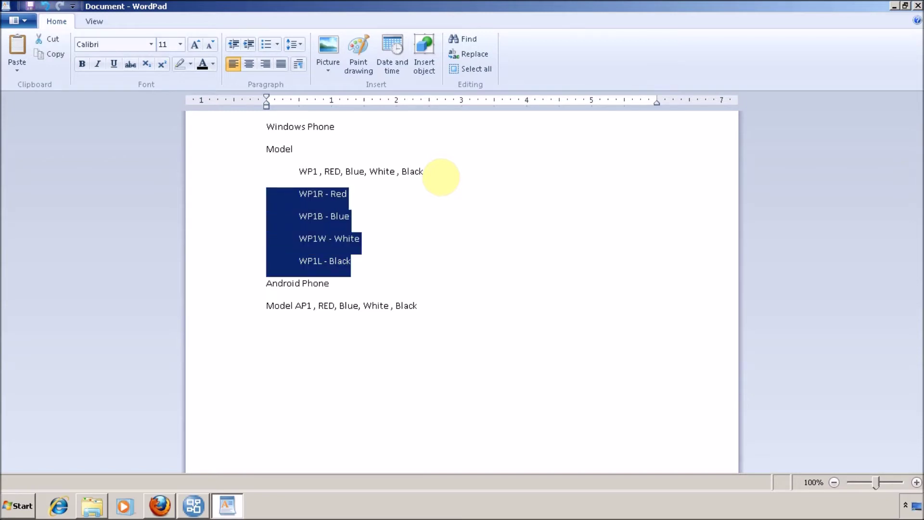
pyautogui.press('Down')
pyautogui.press('Down')
pyautogui.press('Down')
pyautogui.press('Down')
pyautogui.press('Down')
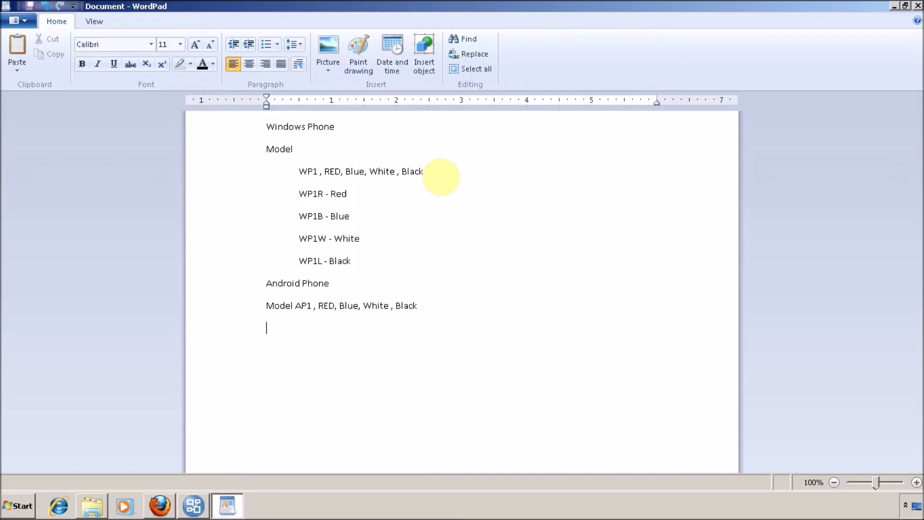
pyautogui.hotkey('ctrl', 'v')
# Change the prefix of the four copied Android variants to make them AP1R, AP1B, AP1W and AP1L.
pyautogui.press('Left')
pyautogui.press('Left')
pyautogui.press('Left')
pyautogui.press('Left')
pyautogui.press('Left')
pyautogui.press('Left')
pyautogui.press('Left')
pyautogui.press('Left')
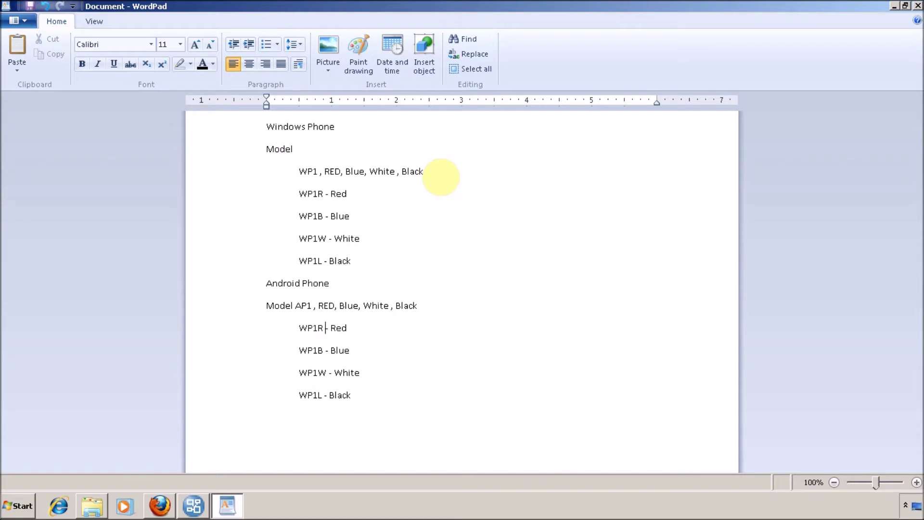
pyautogui.press('BackSpace')
pyautogui.write('A')
pyautogui.press('Down')
pyautogui.press('BackSpace')
pyautogui.write('A')
pyautogui.press('Down')
pyautogui.press('BackSpace')
pyautogui.write('A')
pyautogui.press('Down')
pyautogui.press('BackSpace')
pyautogui.write('A')
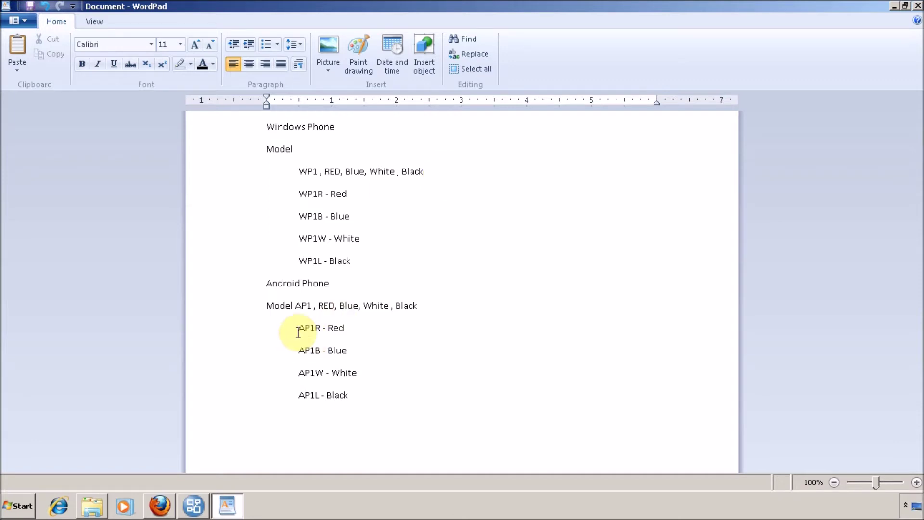
pyautogui.moveTo(296, 330); pyautogui.dragTo(360, 335)
pyautogui.moveTo(299, 193); pyautogui.dragTo(346, 205)
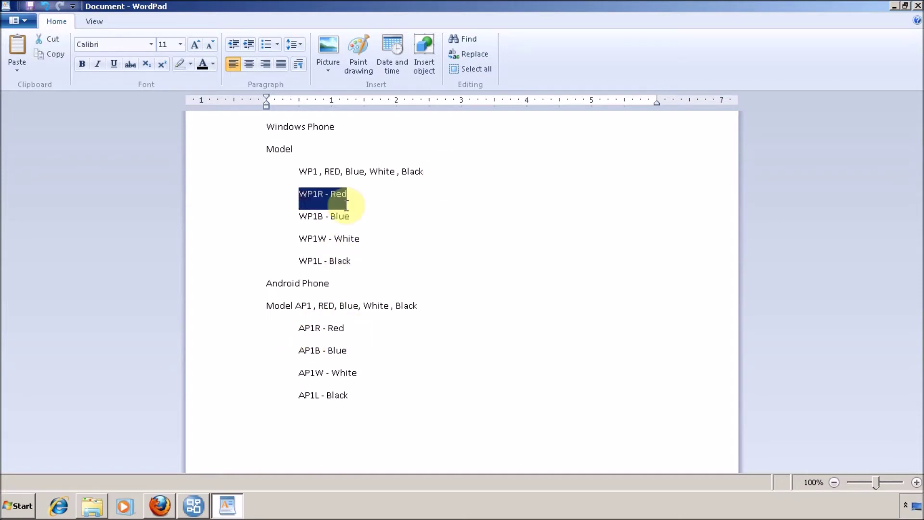
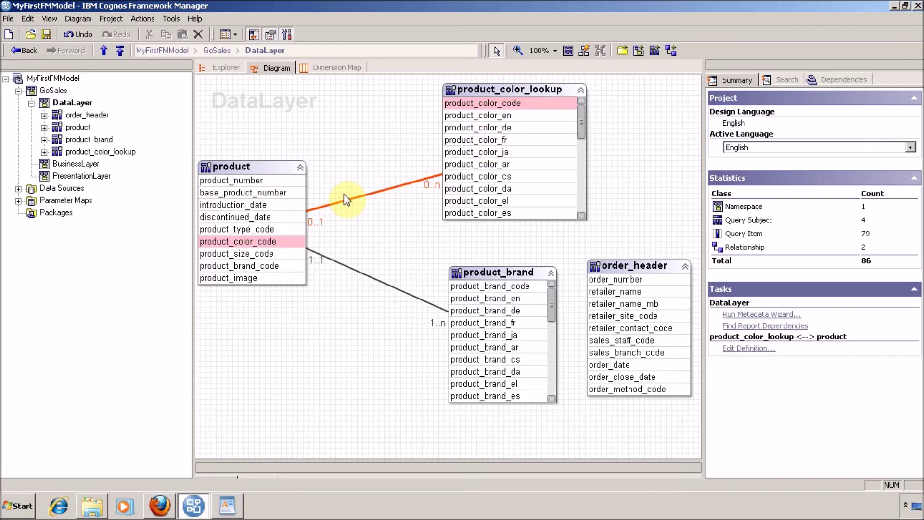
# In Framework Manager, set the product_color_lookup to product relationship's cardinality to 1..n for product_color_lookup and 1..1 for product.
pyautogui.doubleClick(343, 206)
pyautogui.click(383, 207)
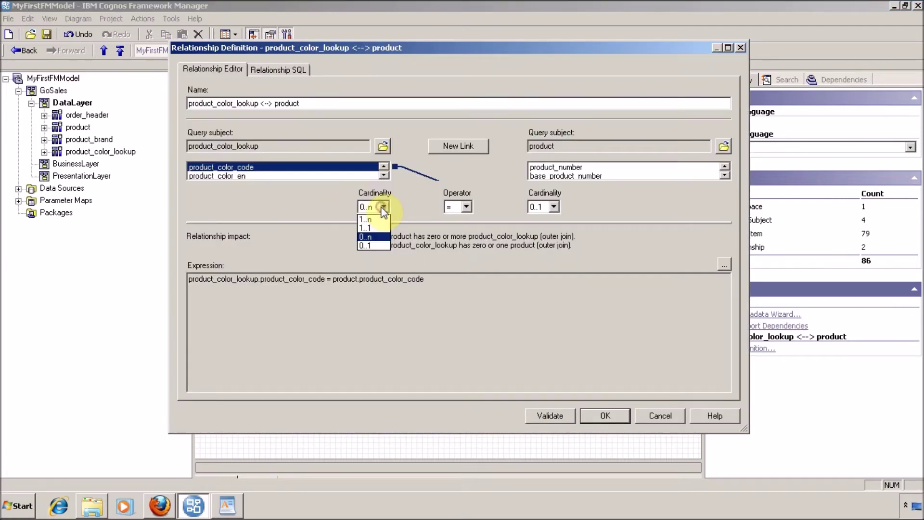
pyautogui.click(380, 220)
pyautogui.click(554, 206)
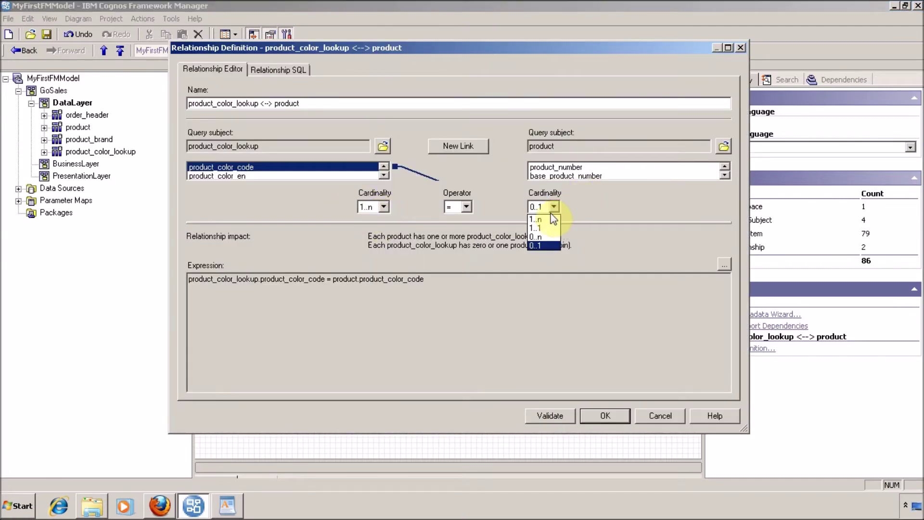
pyautogui.click(548, 228)
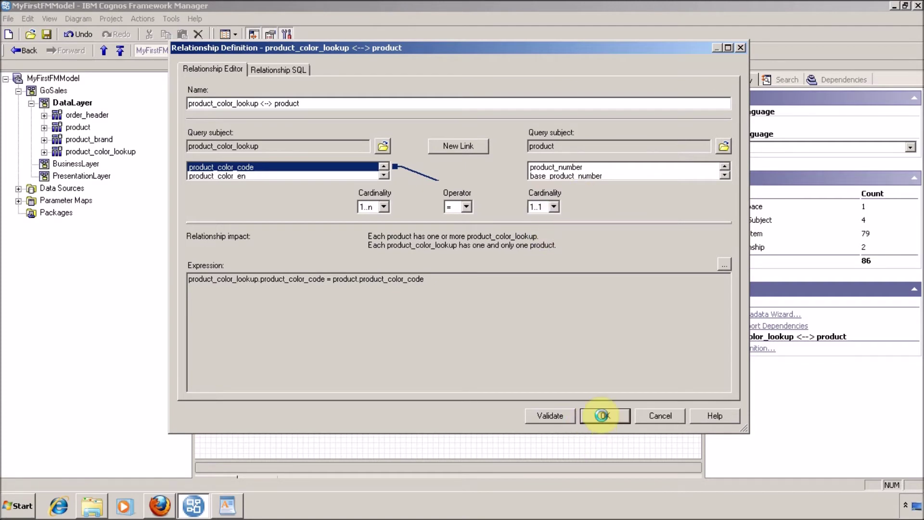
pyautogui.press('Return')
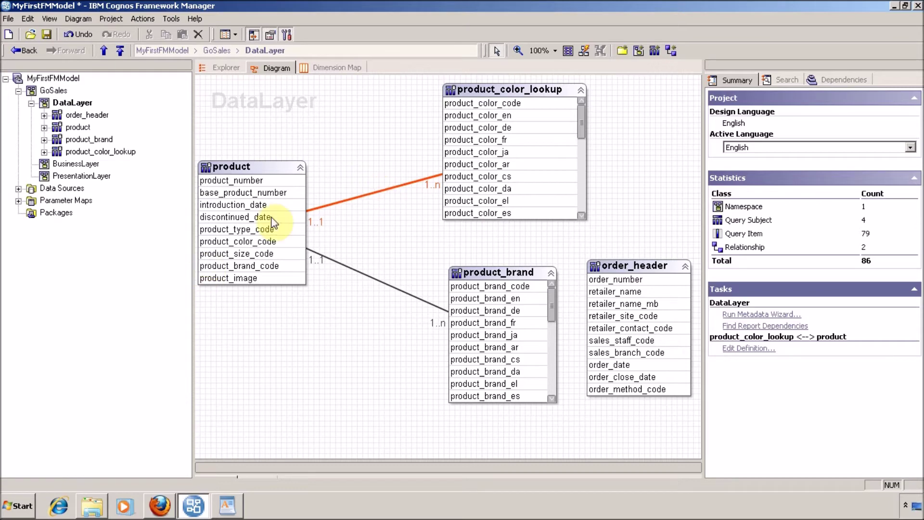
# Set the product_color_lookup to product relationship's cardinality to 1..1 on the product_color_lookup side and 1..n on the product side.
pyautogui.doubleClick(357, 198)
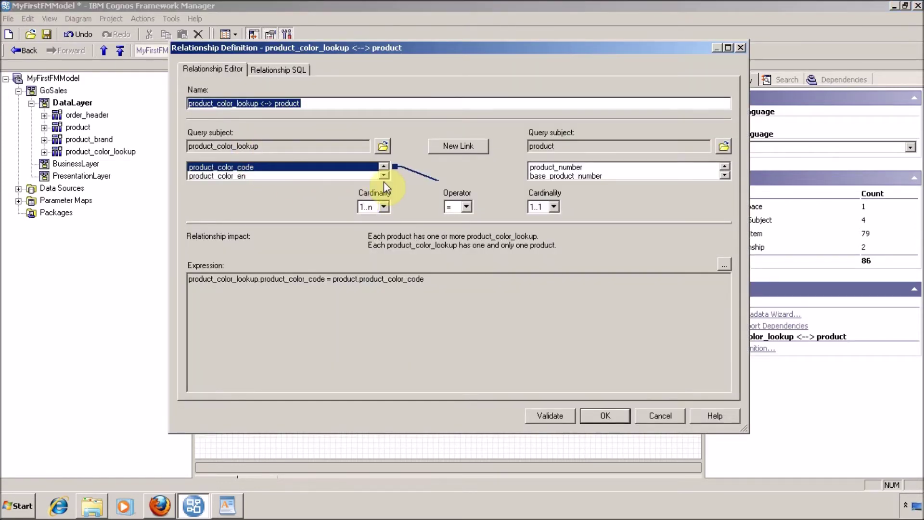
pyautogui.click(384, 206)
pyautogui.click(378, 224)
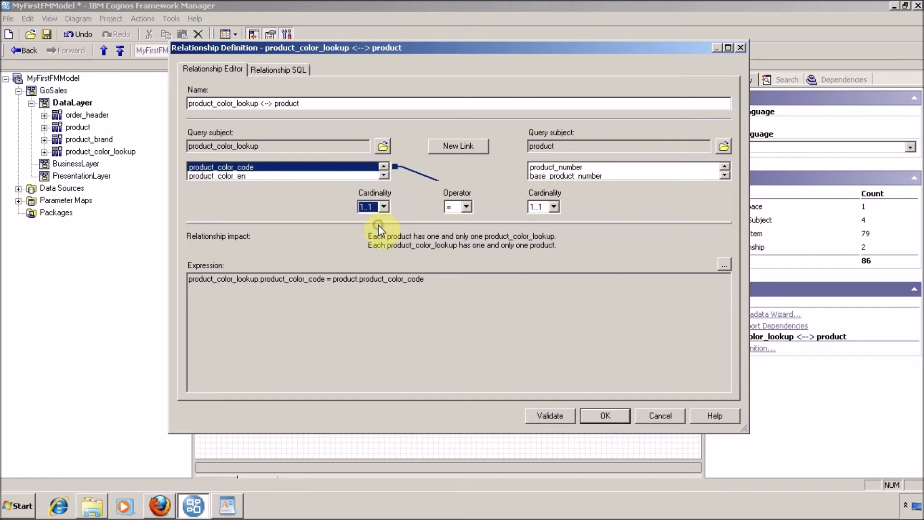
pyautogui.click(554, 206)
pyautogui.click(541, 237)
pyautogui.click(597, 415)
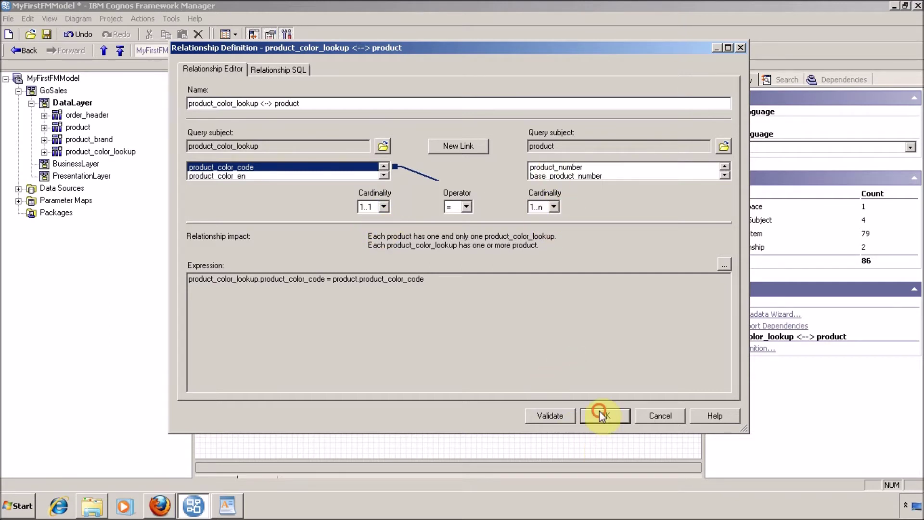
pyautogui.click(599, 411)
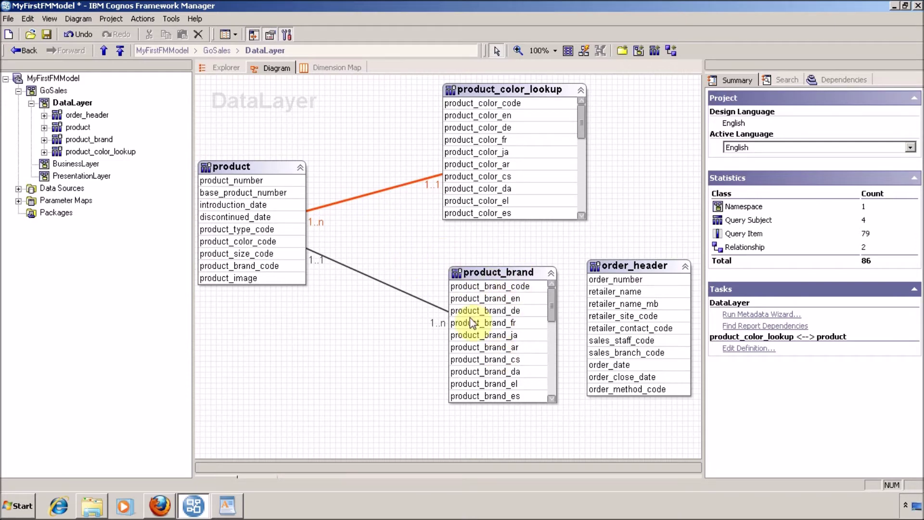
# Set the product_brand to product relationship's cardinality to 1..1 on the product_brand side and 1..n on the product side.
pyautogui.doubleClick(393, 286)
pyautogui.click(554, 207)
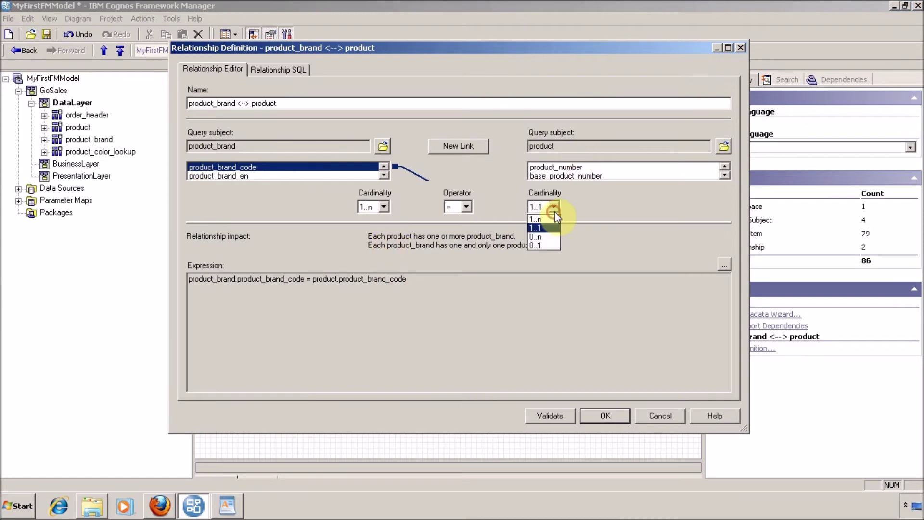
pyautogui.click(546, 220)
pyautogui.click(383, 208)
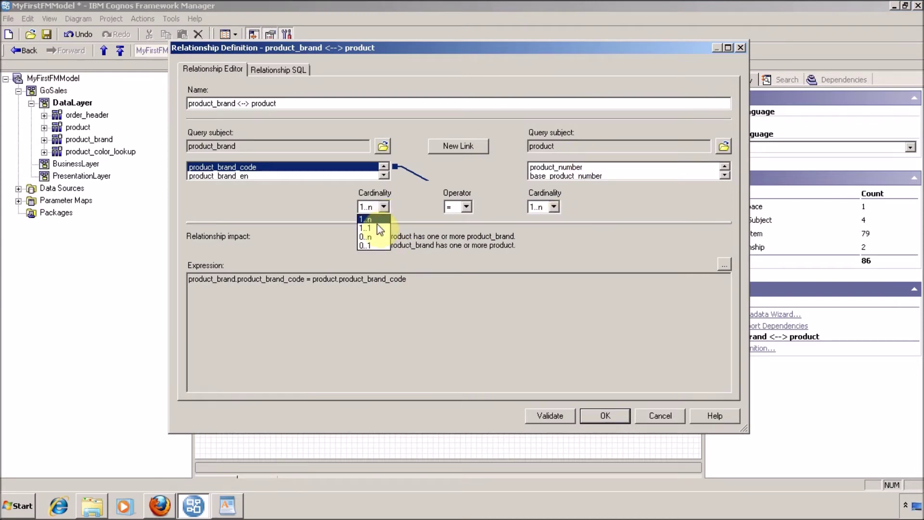
pyautogui.click(375, 228)
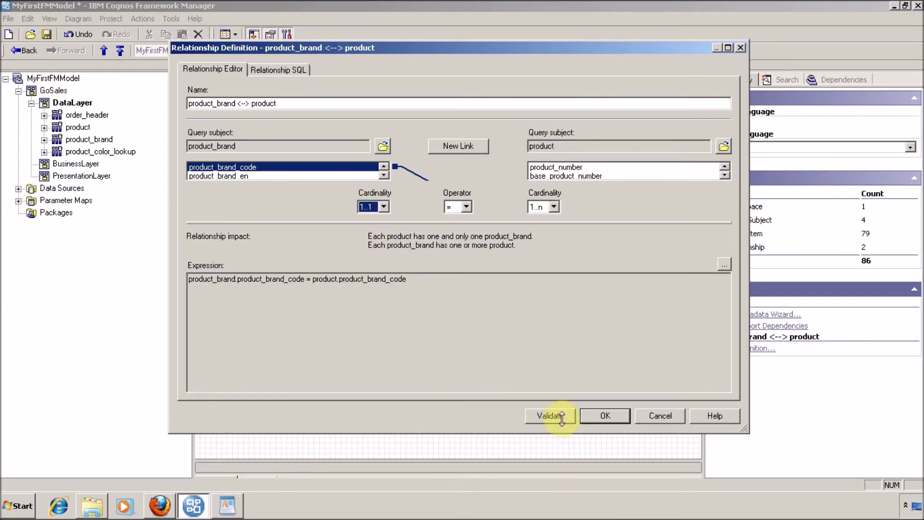
pyautogui.click(602, 419)
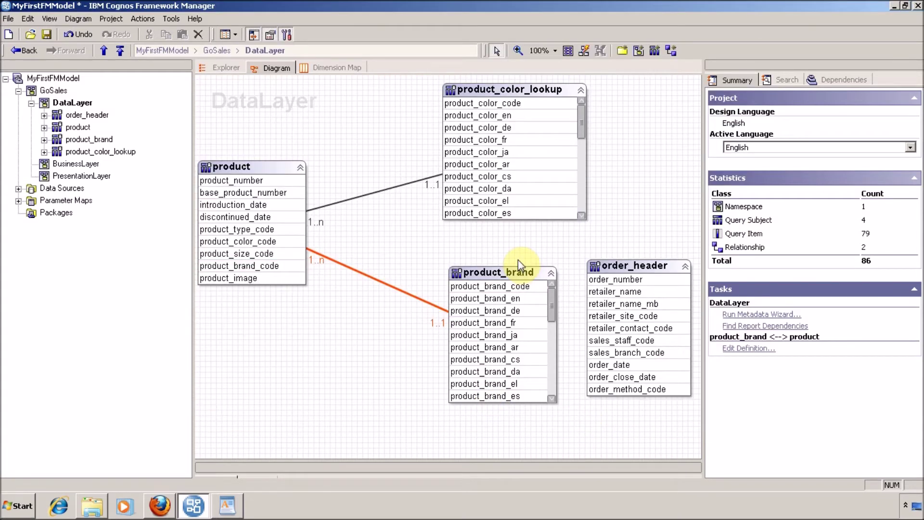
# Rearrange the order_header, product_brand and product query subjects in the DataLayer diagram to free space below product.
pyautogui.moveTo(619, 266); pyautogui.dragTo(610, 181)
pyautogui.moveTo(477, 276); pyautogui.dragTo(560, 241)
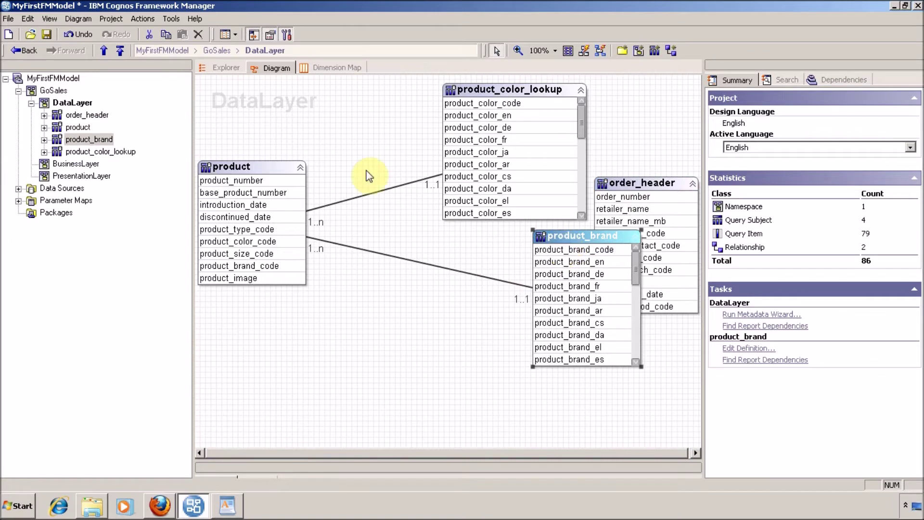
pyautogui.moveTo(248, 168); pyautogui.dragTo(301, 117)
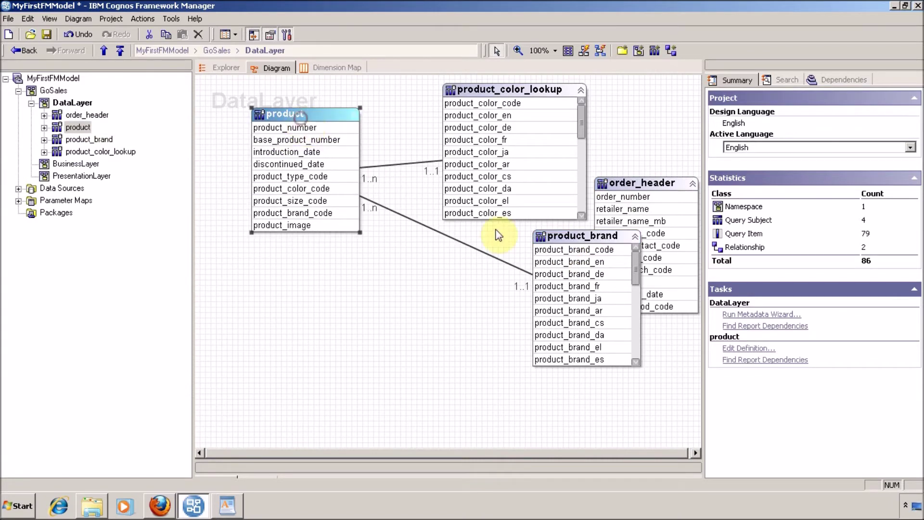
pyautogui.moveTo(558, 234)
pyautogui.mouseDown()
pyautogui.moveTo(500, 241)
pyautogui.moveTo(556, 223)
pyautogui.mouseUp()
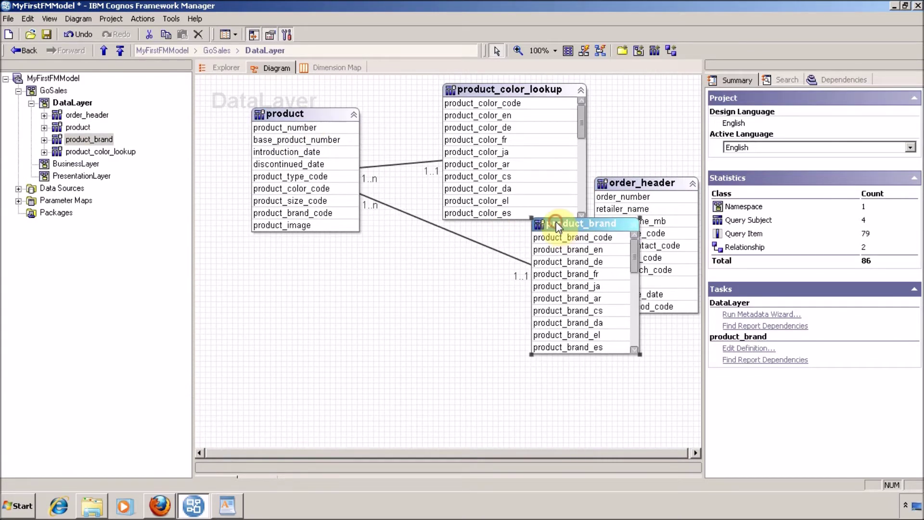
pyautogui.rightClick(351, 274)
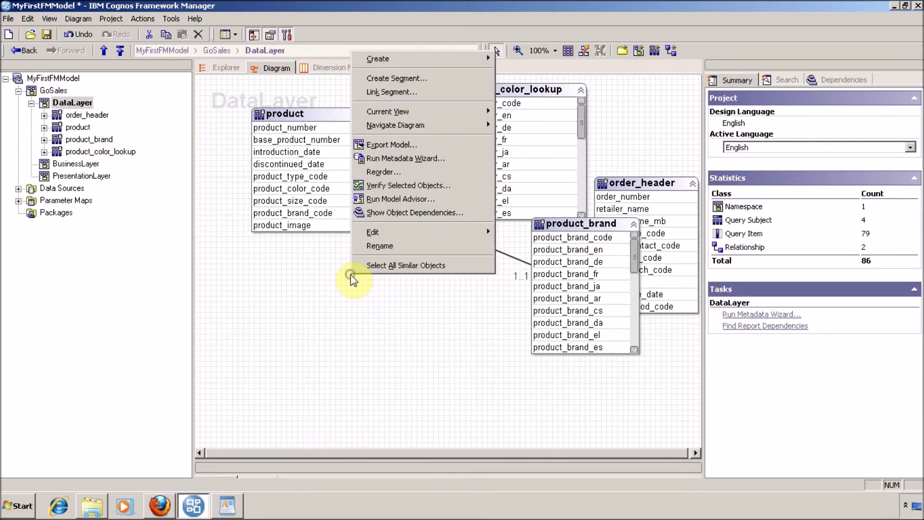
pyautogui.click(393, 153)
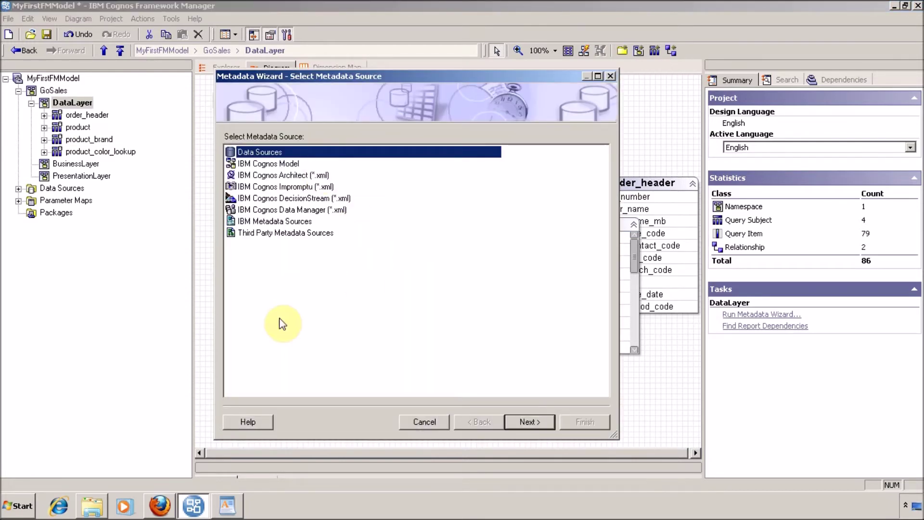
pyautogui.click(424, 422)
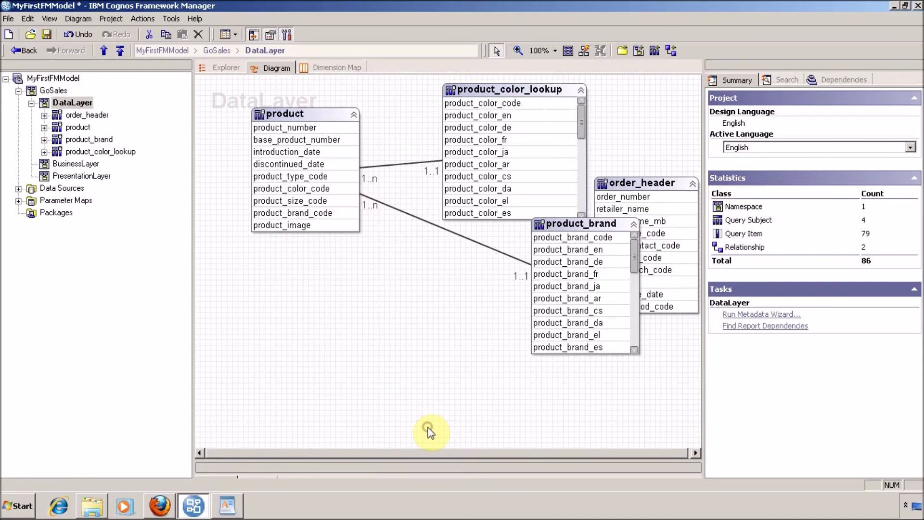
pyautogui.rightClick(67, 103)
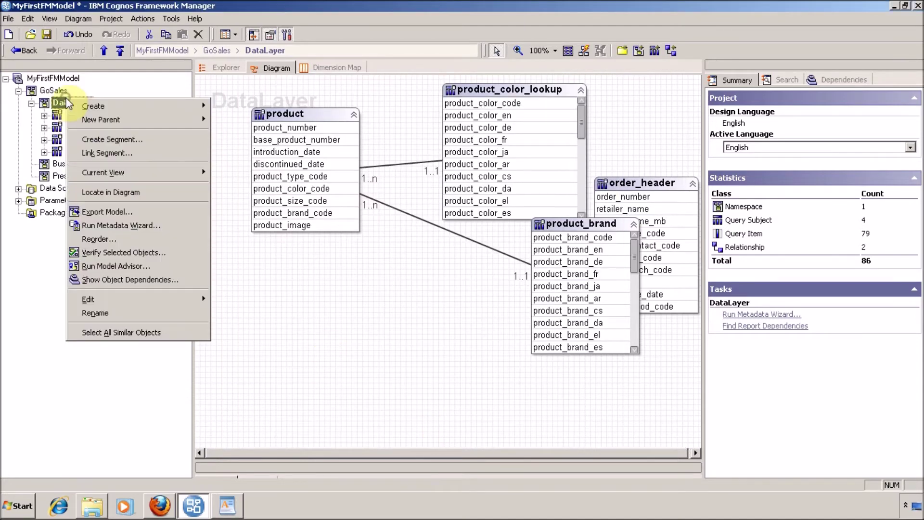
pyautogui.click(362, 325)
pyautogui.rightClick(362, 325)
pyautogui.click(332, 310)
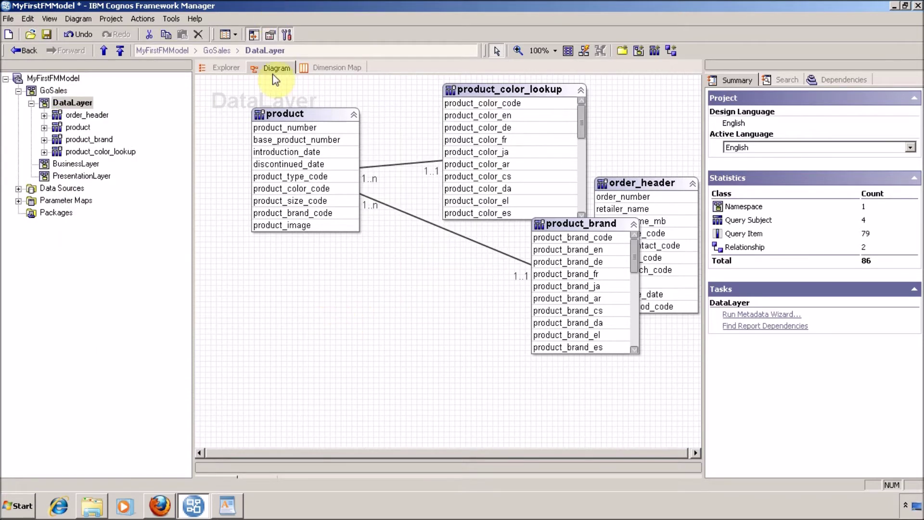
pyautogui.rightClick(336, 320)
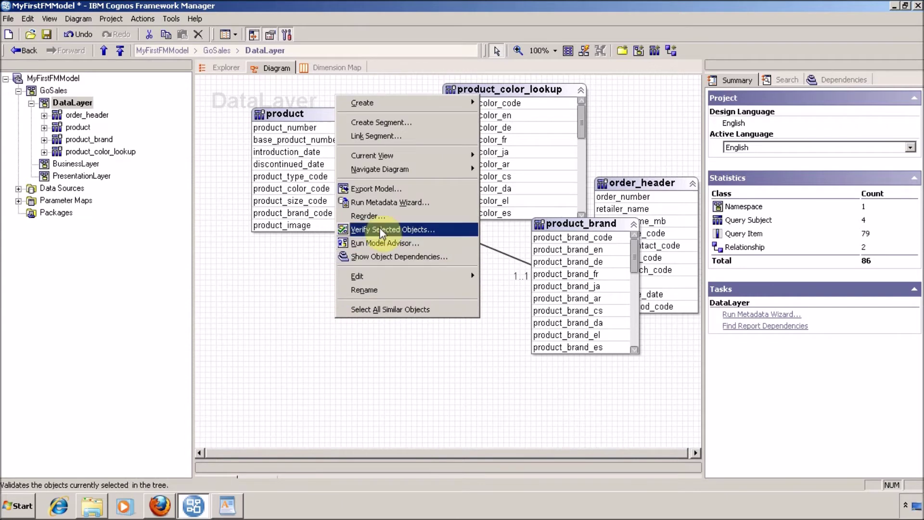
pyautogui.click(262, 264)
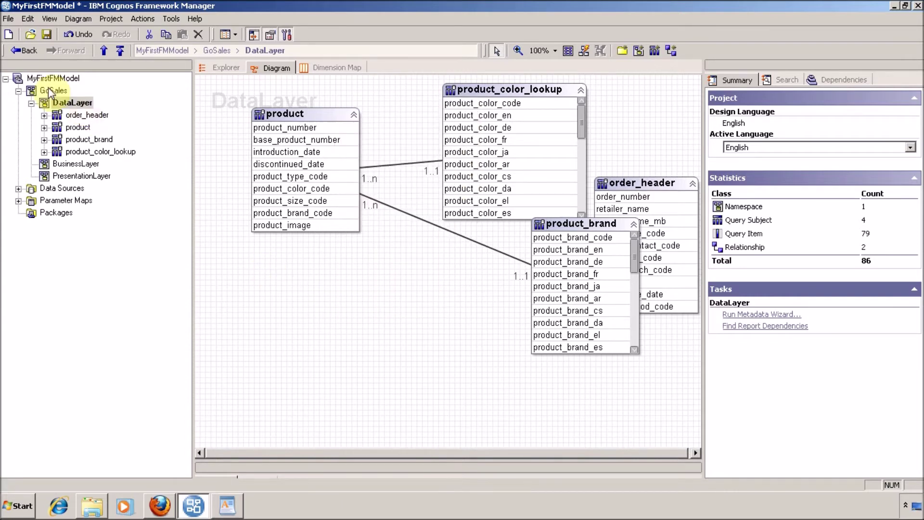
pyautogui.rightClick(53, 100)
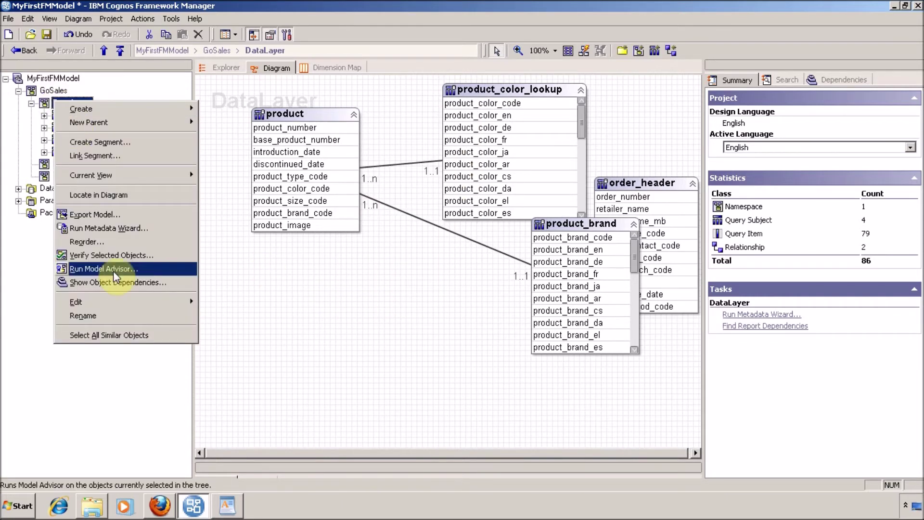
# Start a metadata import into DataLayer from great_outdoors_sales and select the product_name_lookup table in the gosales schema.
pyautogui.rightClick(342, 306)
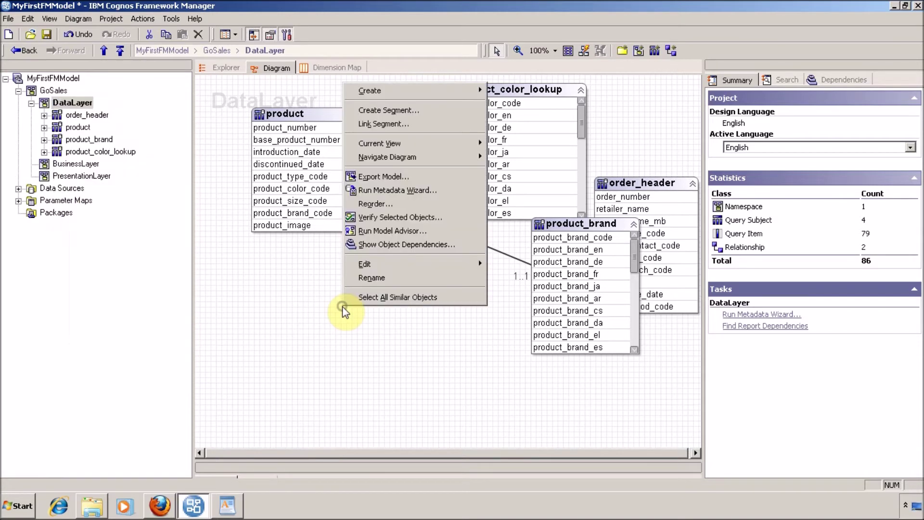
pyautogui.click(391, 190)
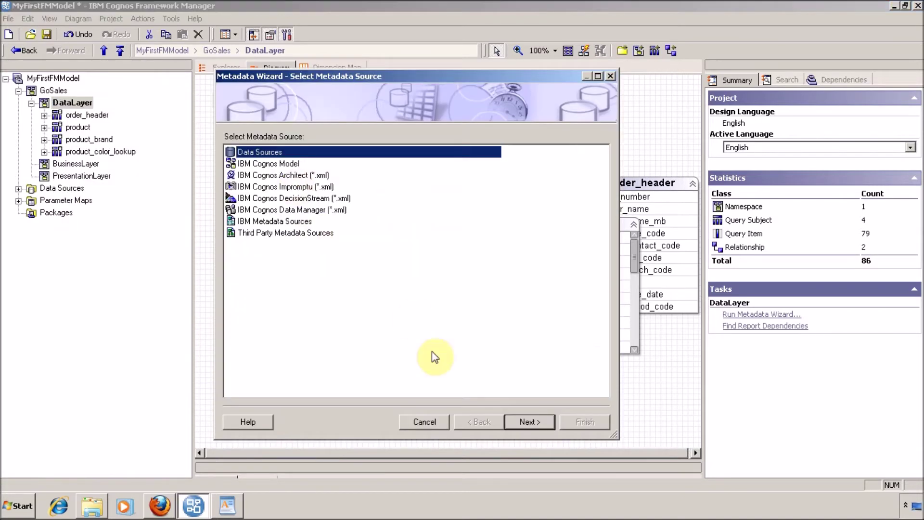
pyautogui.click(514, 419)
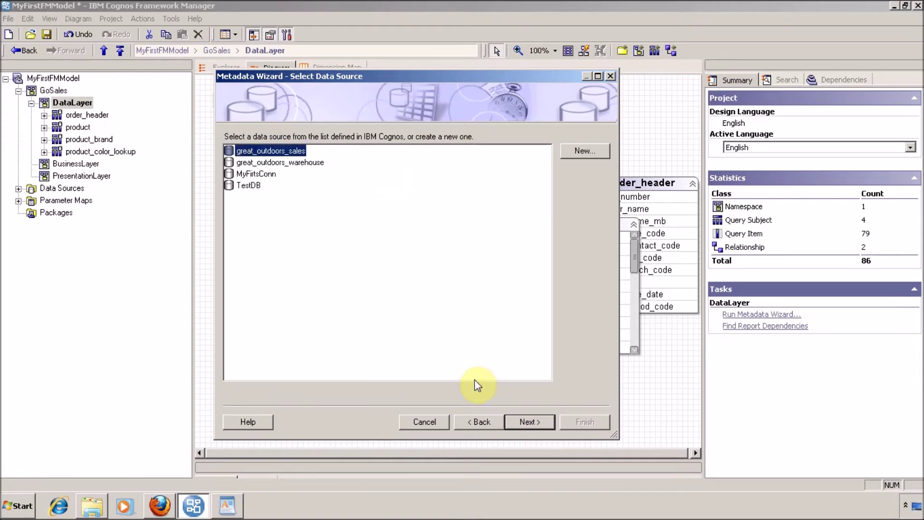
pyautogui.click(526, 421)
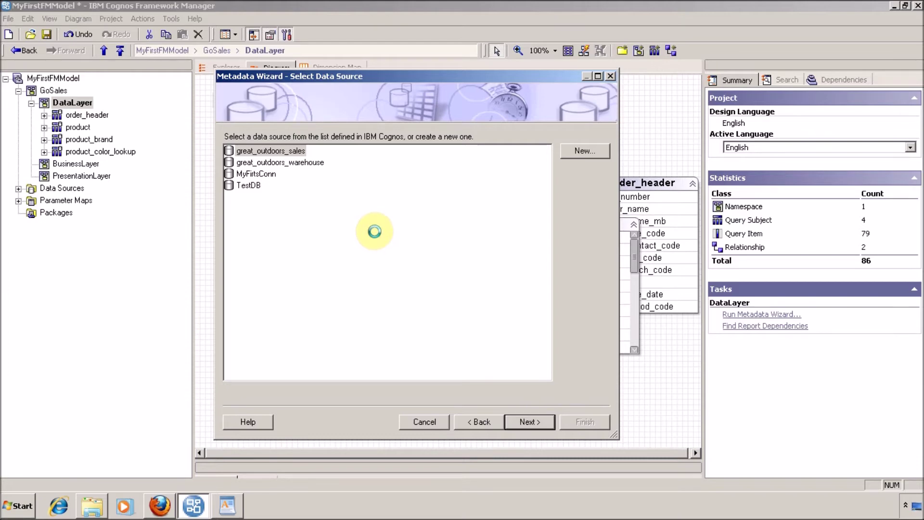
pyautogui.click(242, 161)
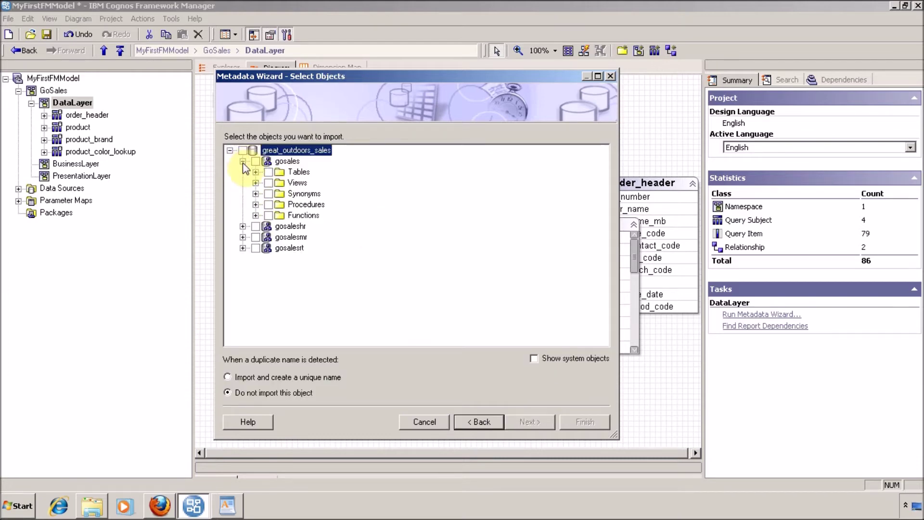
pyautogui.click(255, 172)
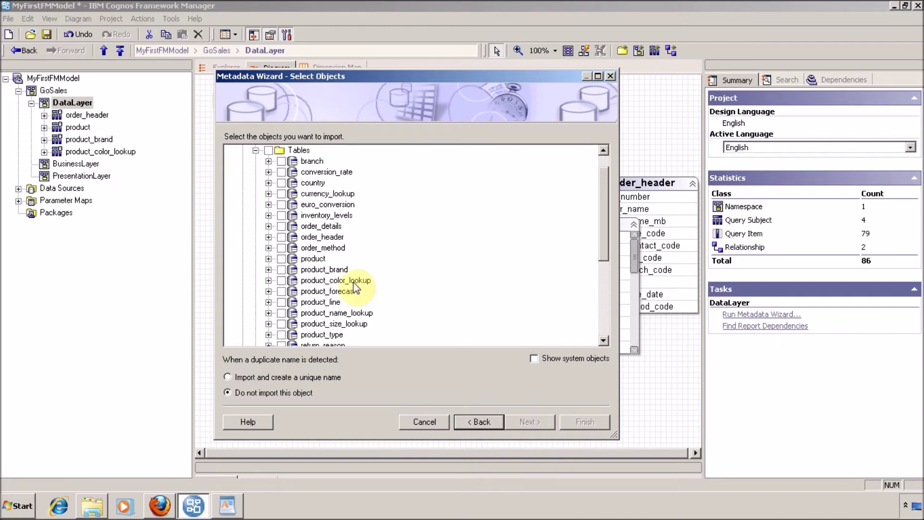
pyautogui.click(282, 313)
# Turn off relationship generation from primary and foreign keys and complete the import.
pyautogui.click(531, 422)
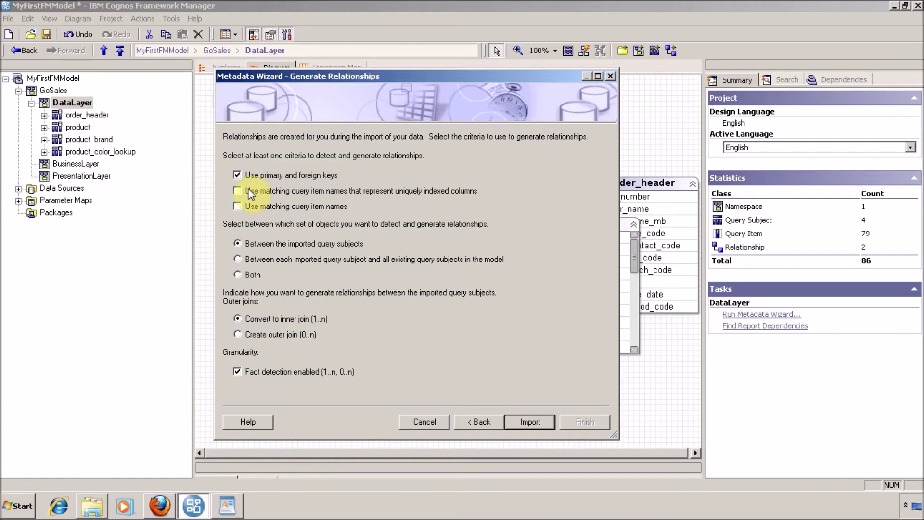
pyautogui.click(238, 176)
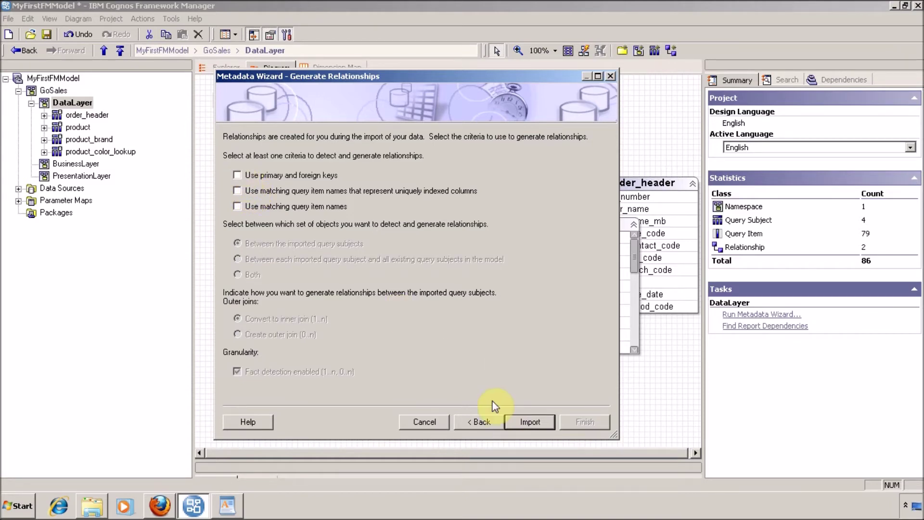
pyautogui.click(521, 420)
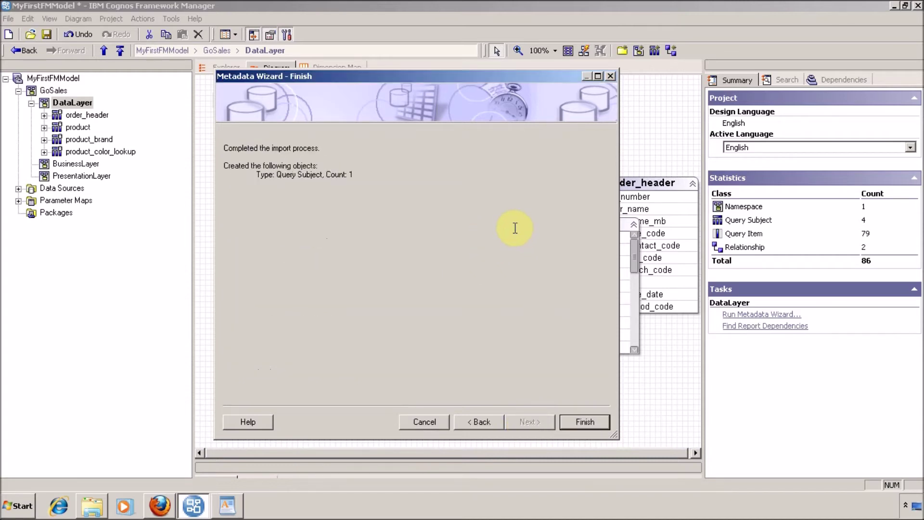
pyautogui.click(585, 421)
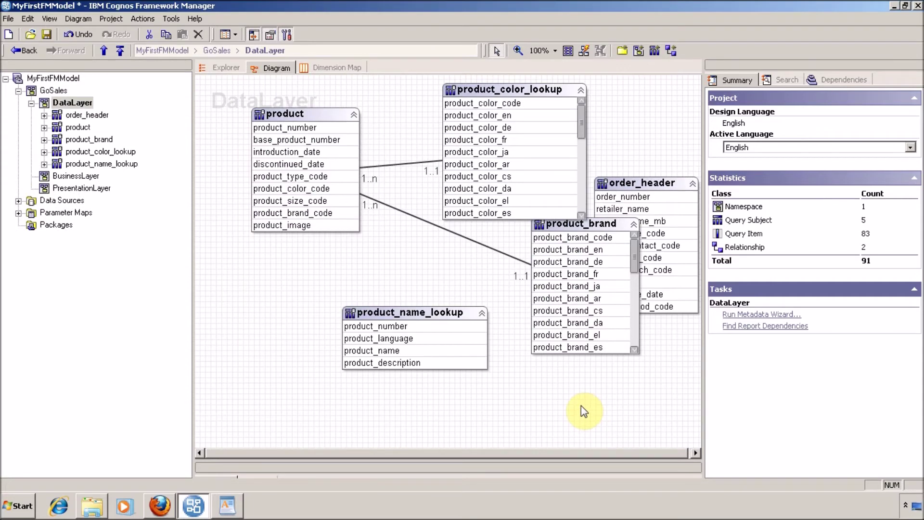
# Expand product_name_lookup, select its four query items and bring their properties into view.
pyautogui.click(411, 317)
pyautogui.click(44, 164)
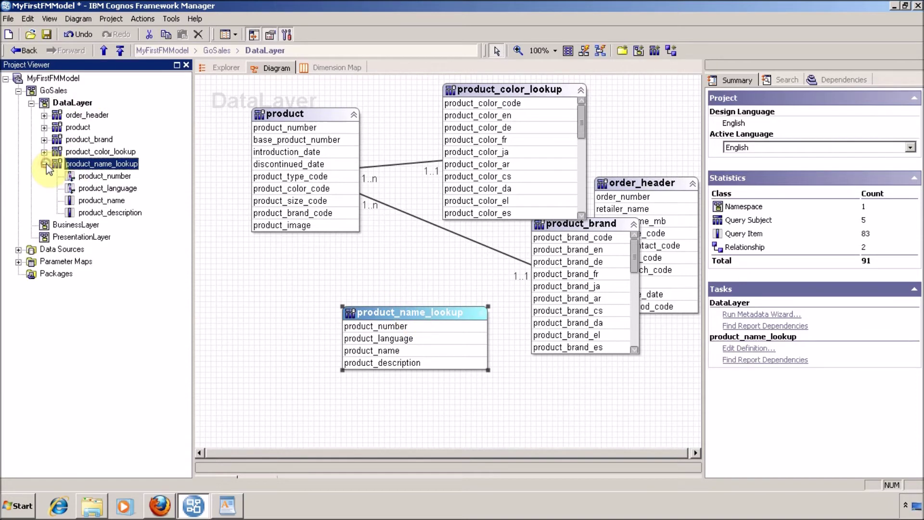
pyautogui.click(98, 176)
pyautogui.keyDown('ctrl'); pyautogui.click(100, 190); pyautogui.keyUp('ctrl')
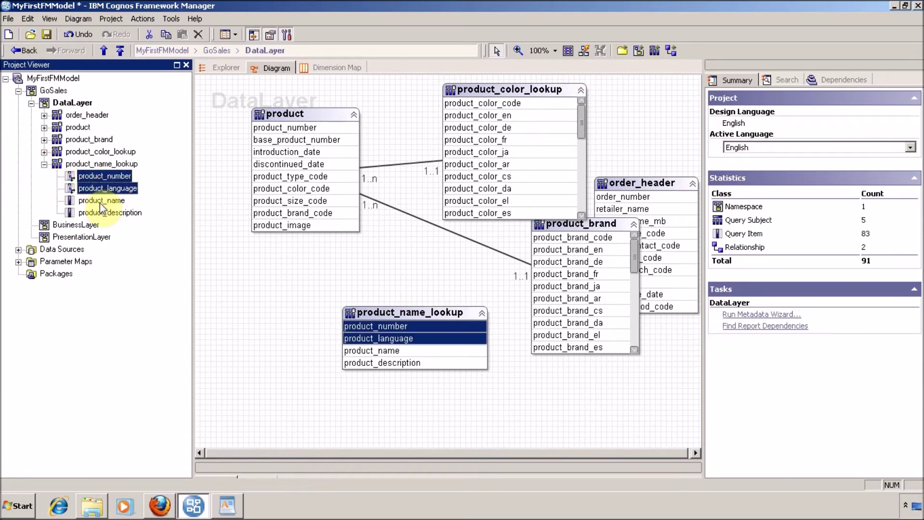
pyautogui.keyDown('ctrl'); pyautogui.click(102, 200); pyautogui.keyUp('ctrl')
pyautogui.keyDown('ctrl'); pyautogui.click(116, 212); pyautogui.keyUp('ctrl')
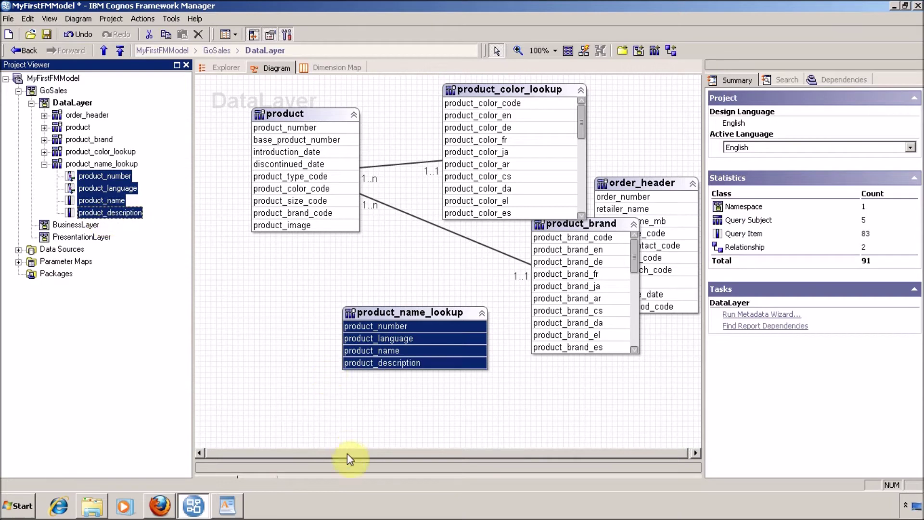
pyautogui.moveTo(347, 459); pyautogui.dragTo(330, 304)
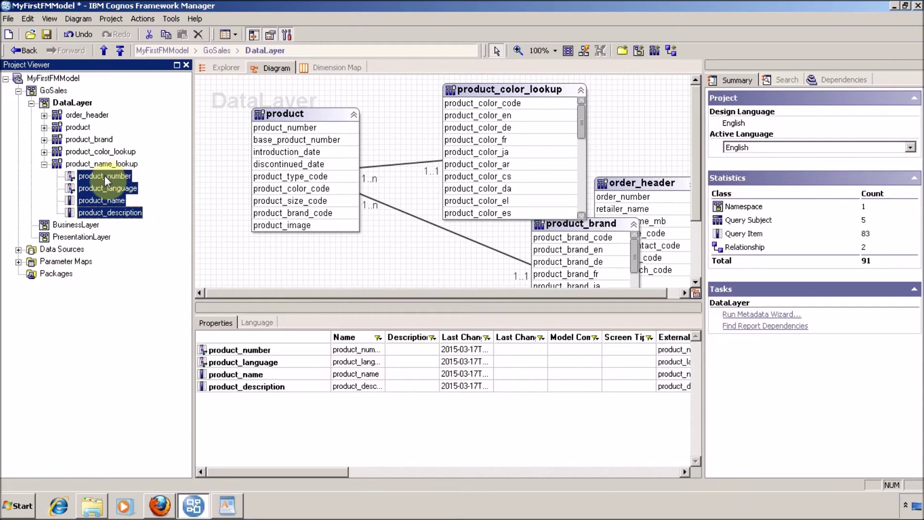
# Show the properties of product_language, product_name and product_description together and set product_language's usage to Attribute.
pyautogui.click(104, 176)
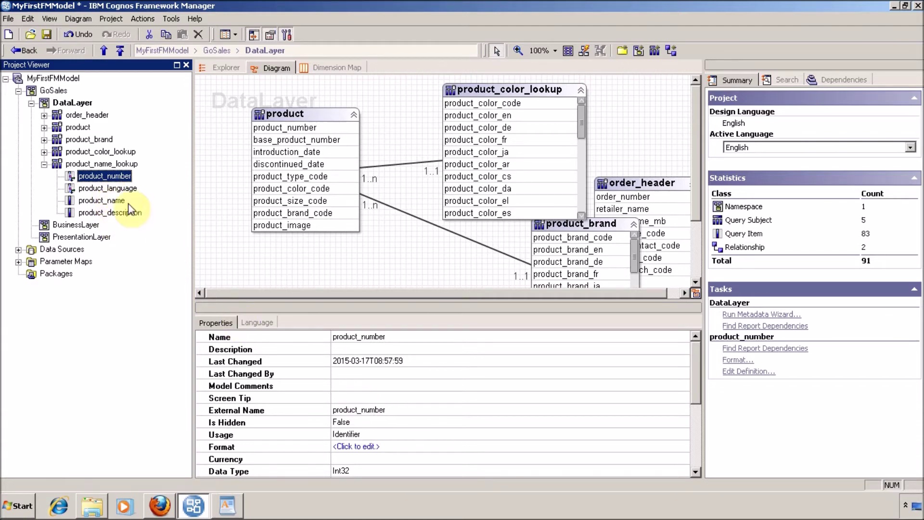
pyautogui.click(123, 189)
pyautogui.keyDown('shift'); pyautogui.click(123, 213); pyautogui.keyUp('shift')
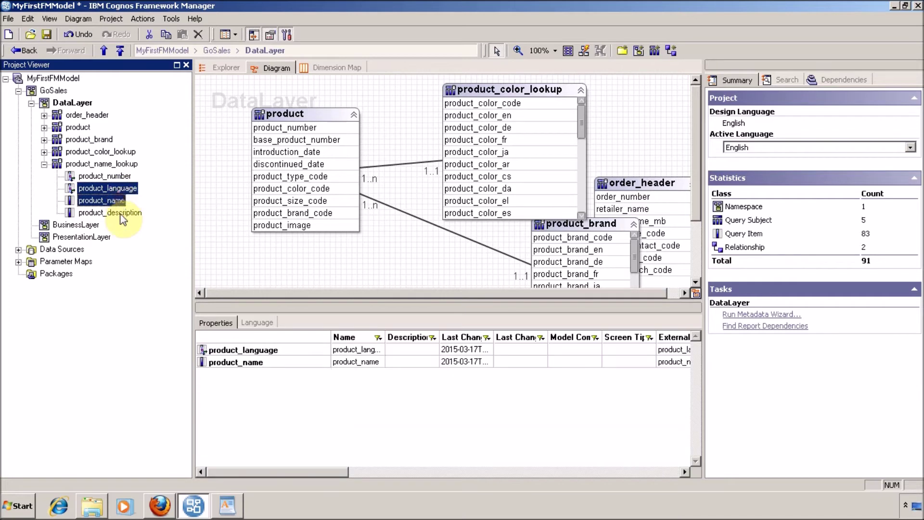
pyautogui.moveTo(339, 471); pyautogui.dragTo(471, 471)
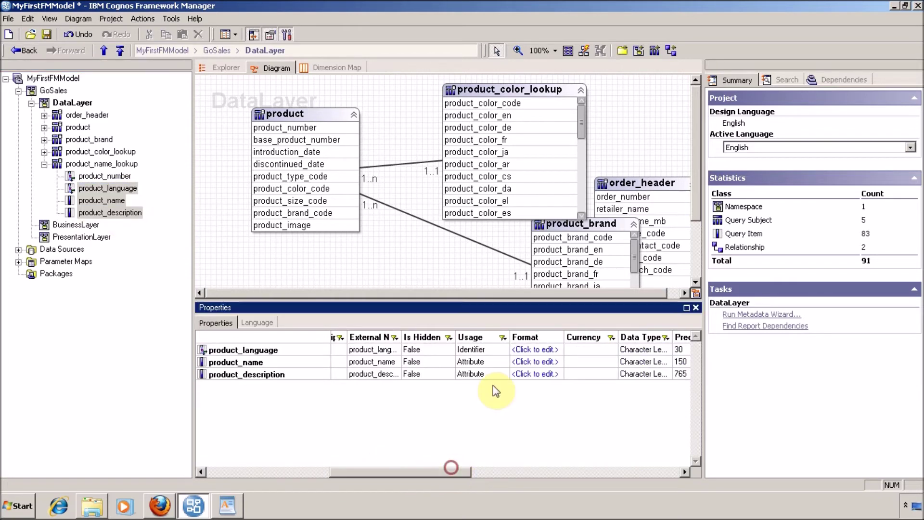
pyautogui.click(501, 350)
pyautogui.click(503, 350)
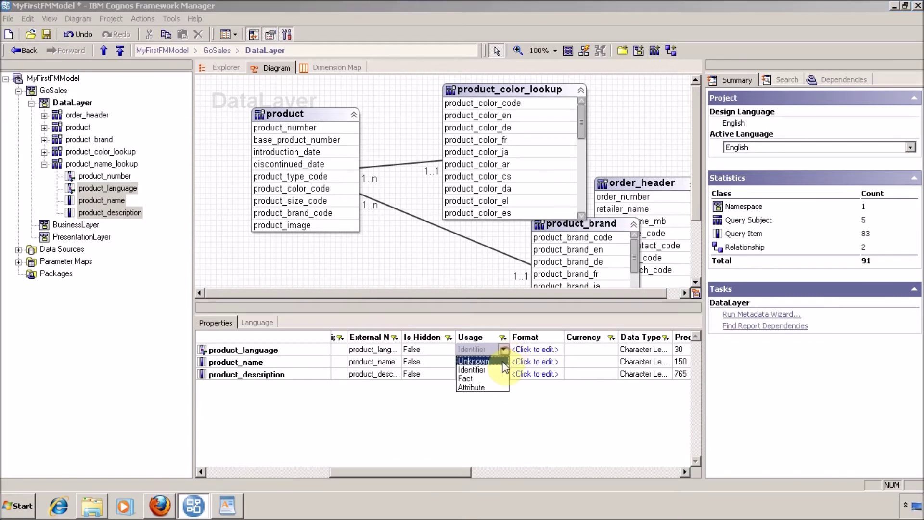
pyautogui.click(489, 388)
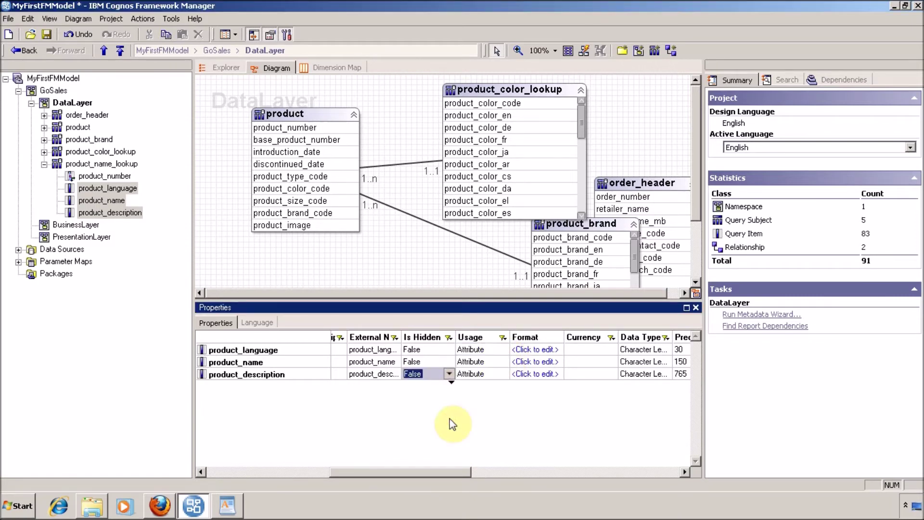
pyautogui.click(83, 163)
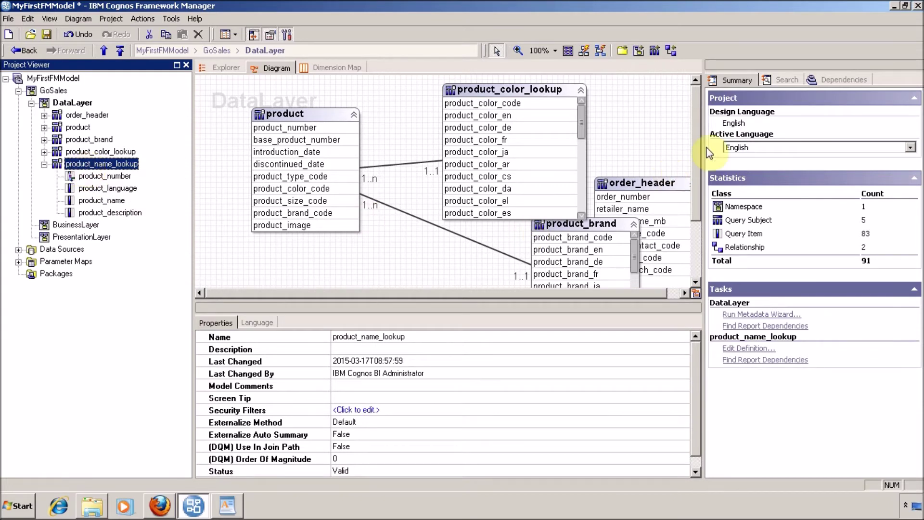
# Move product_name_lookup up in the diagram so it sits between product and product_brand.
pyautogui.moveTo(698, 139); pyautogui.dragTo(691, 163)
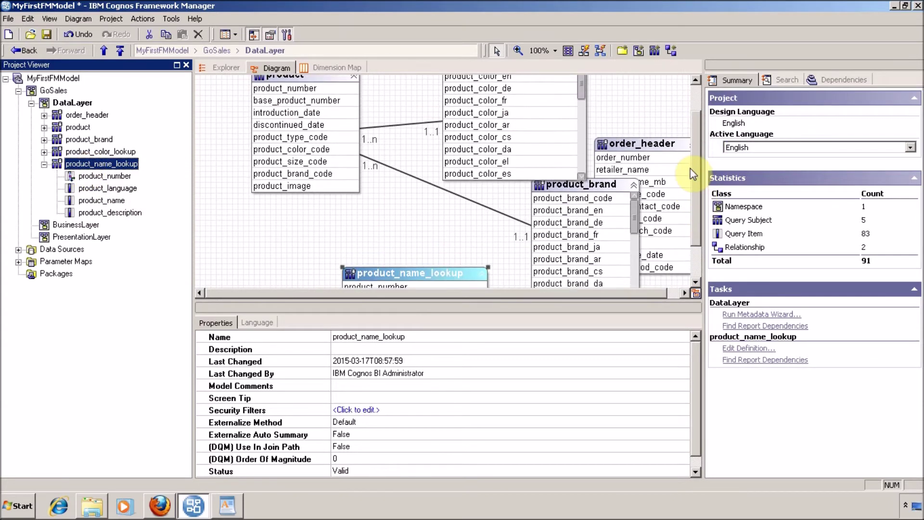
pyautogui.click(390, 277)
pyautogui.moveTo(390, 276); pyautogui.dragTo(414, 204)
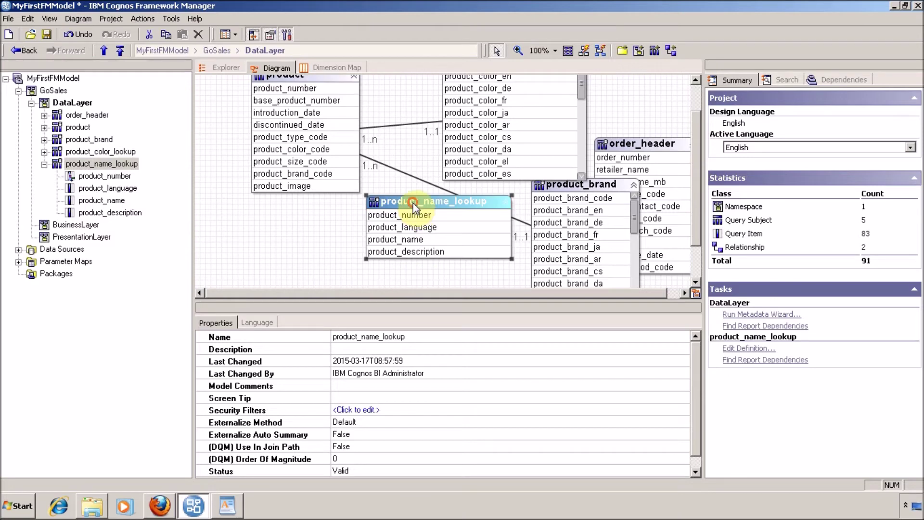
pyautogui.moveTo(696, 159); pyautogui.dragTo(692, 123)
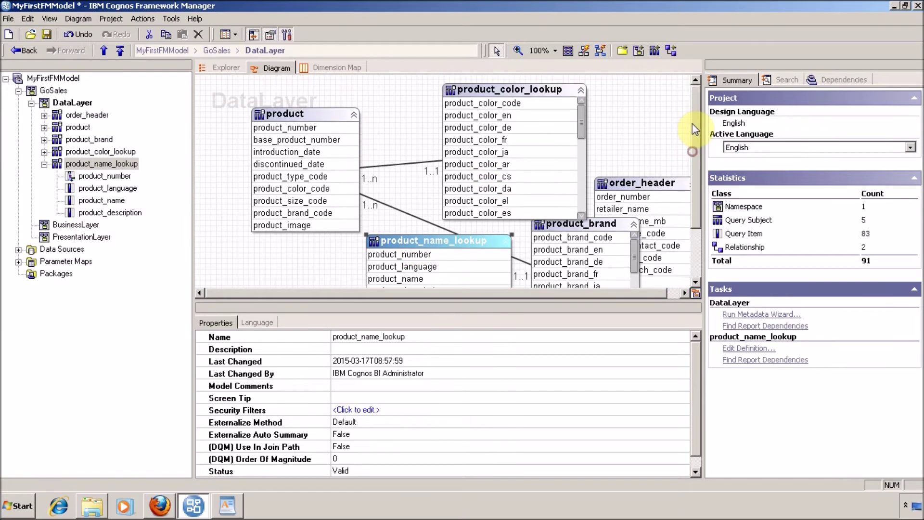
# Create a relationship between product and product_name_lookup that links product_number to product_number.
pyautogui.click(671, 53)
pyautogui.moveTo(320, 177); pyautogui.dragTo(396, 266)
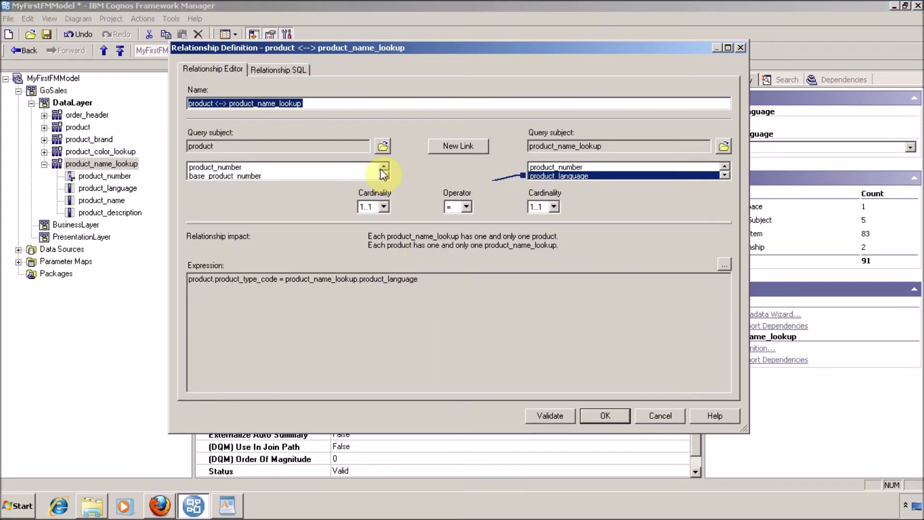
pyautogui.doubleClick(586, 57)
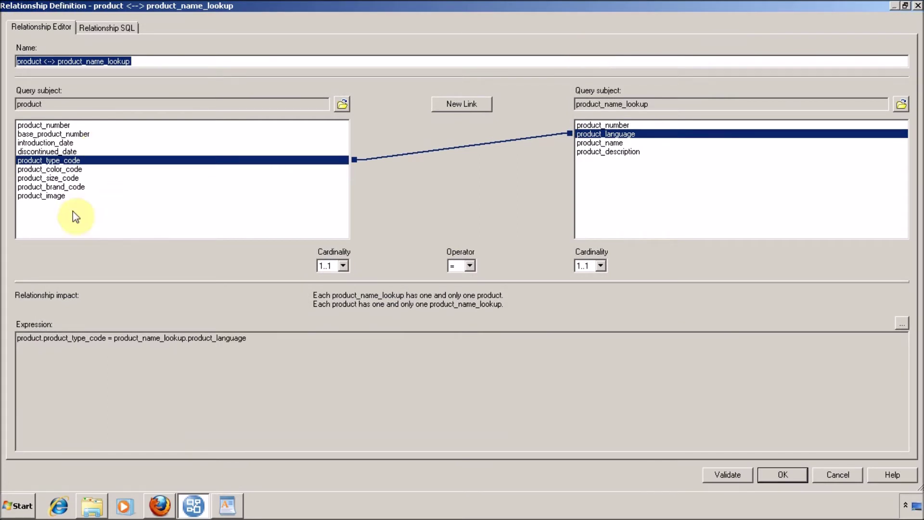
pyautogui.click(72, 187)
pyautogui.click(58, 126)
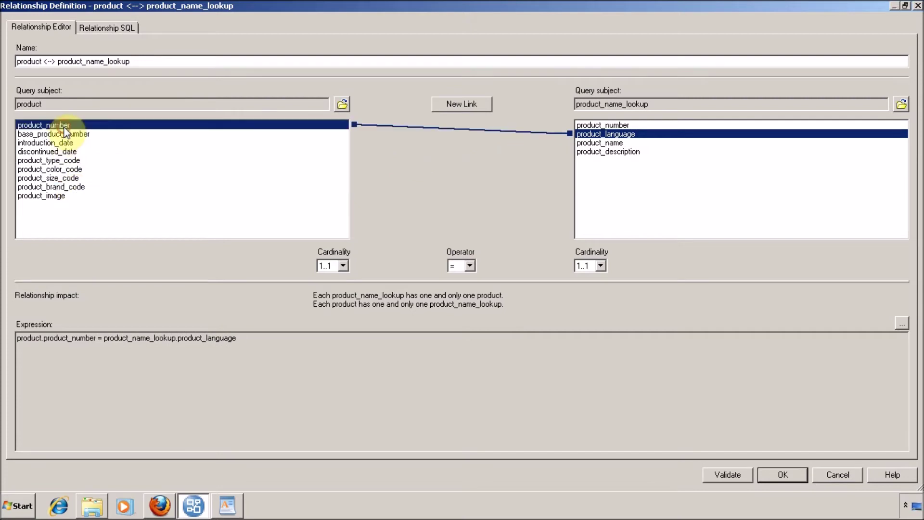
pyautogui.click(633, 125)
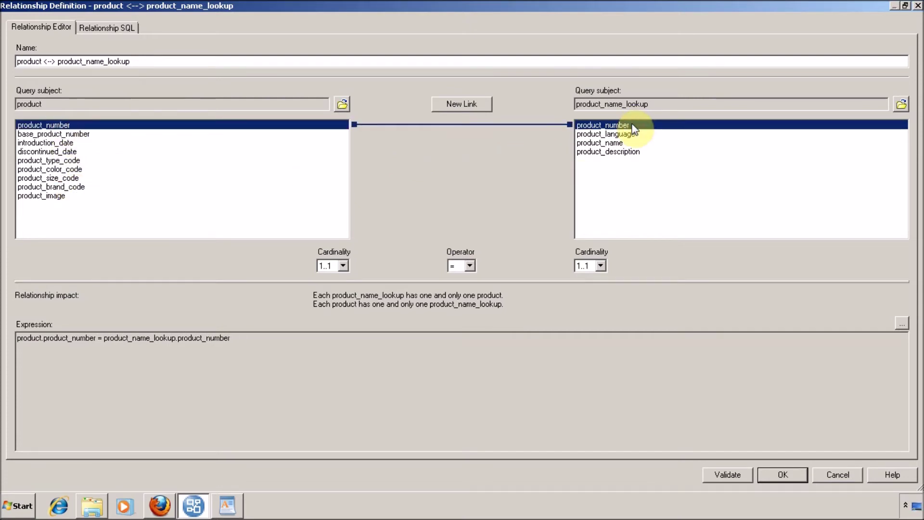
pyautogui.click(781, 476)
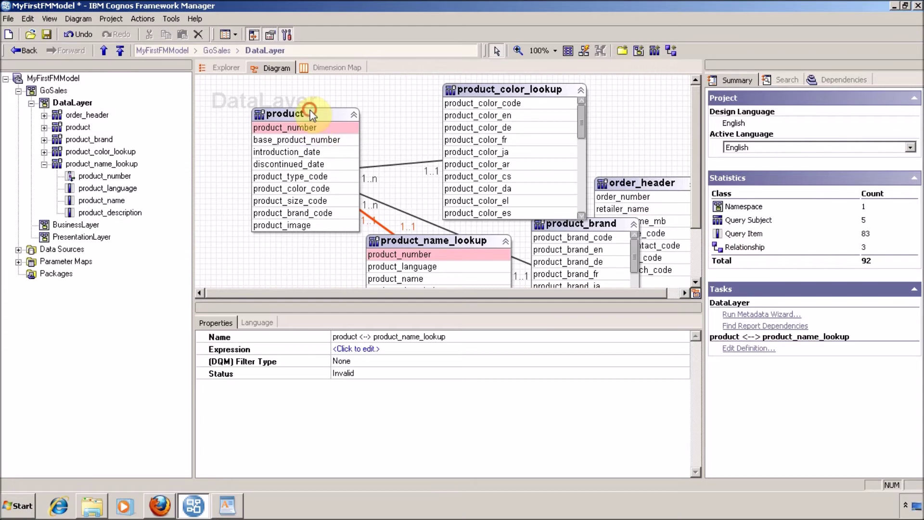
# Spread product and product_name_lookup apart in the diagram so the relationship line between them is clear of the others.
pyautogui.moveTo(311, 116); pyautogui.dragTo(264, 106)
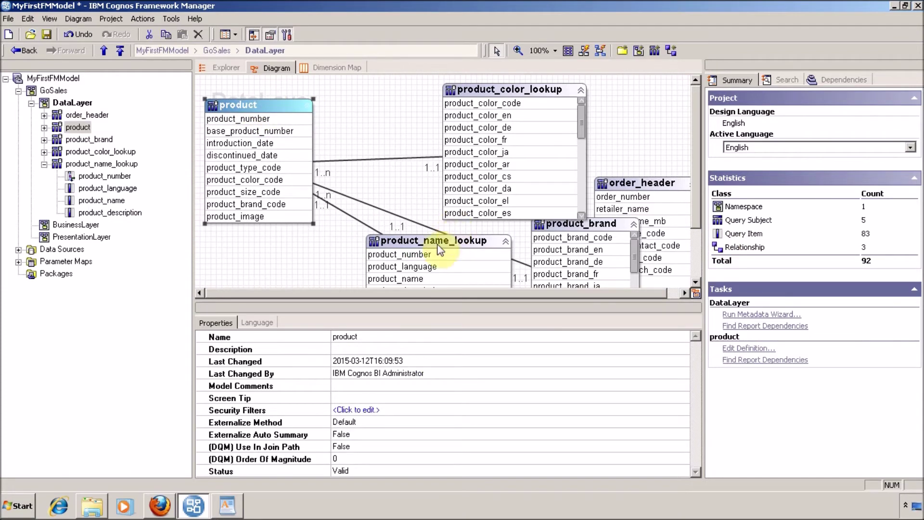
pyautogui.moveTo(436, 254); pyautogui.dragTo(399, 278)
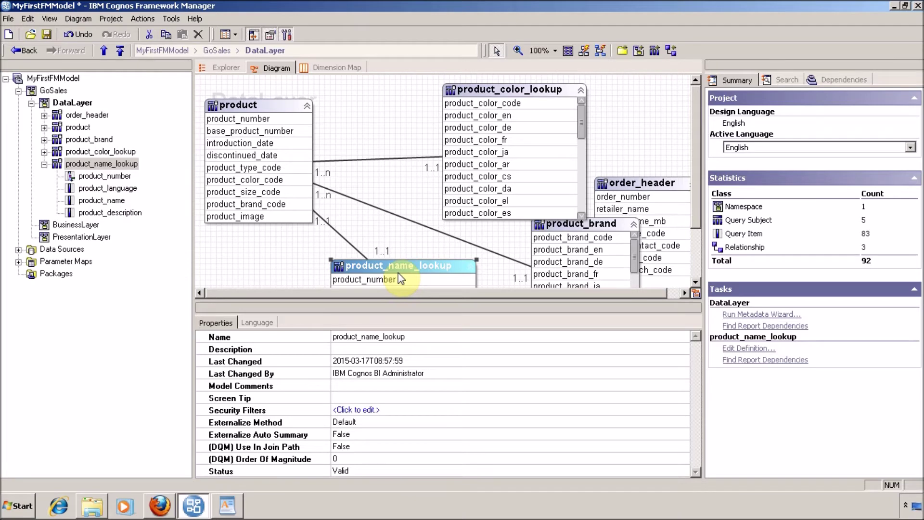
pyautogui.moveTo(696, 105); pyautogui.dragTo(692, 141)
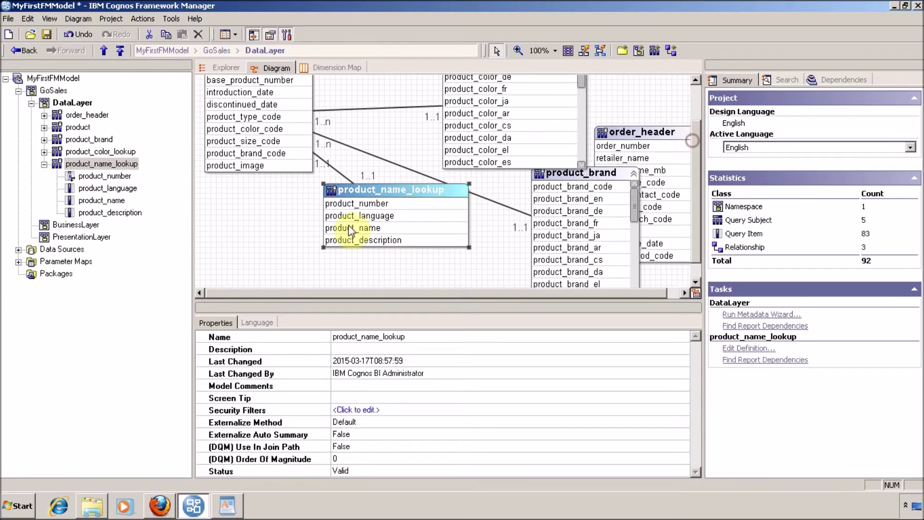
pyautogui.moveTo(363, 193); pyautogui.dragTo(350, 235)
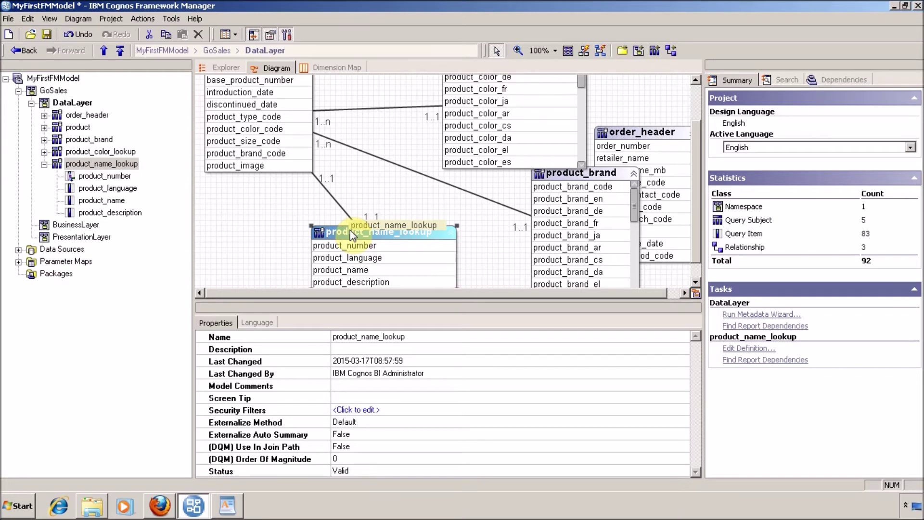
# Review the join expression and cardinality options of the product to product_name_lookup relationship, and close its definition without saving.
pyautogui.doubleClick(337, 203)
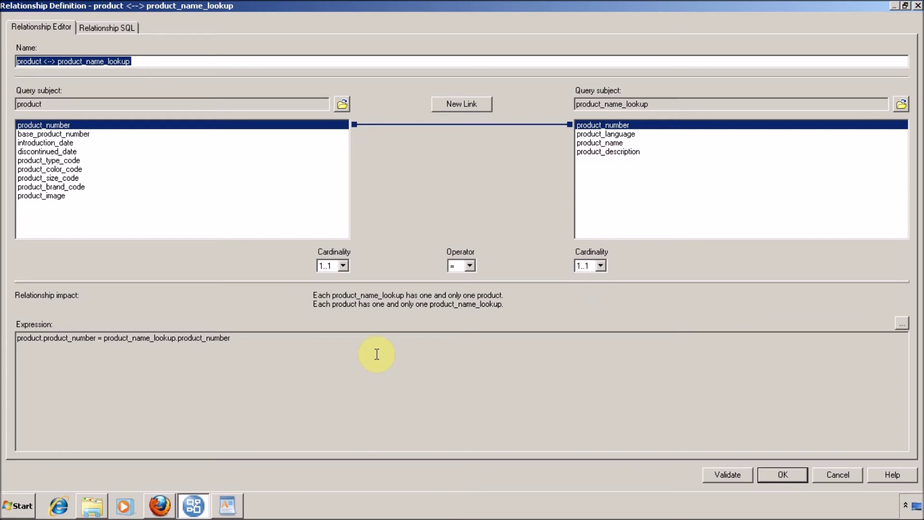
pyautogui.click(14, 337)
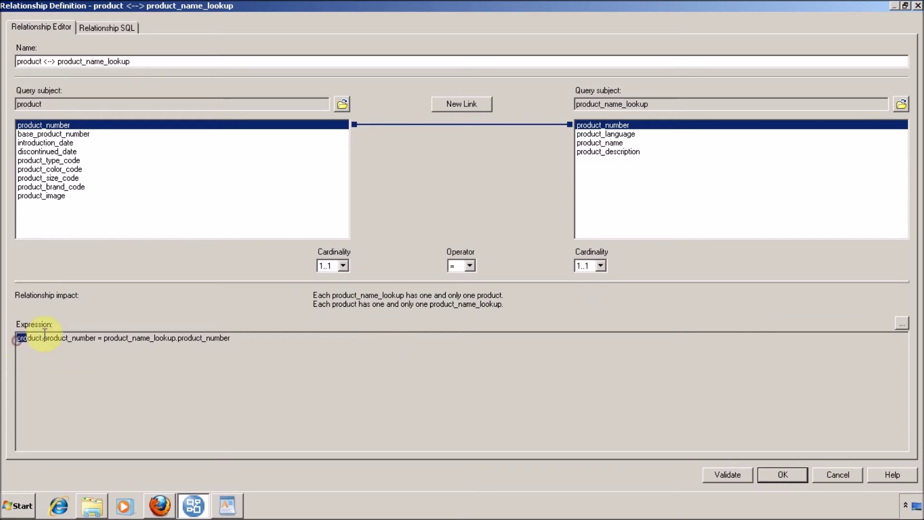
pyautogui.moveTo(72, 337); pyautogui.dragTo(234, 339)
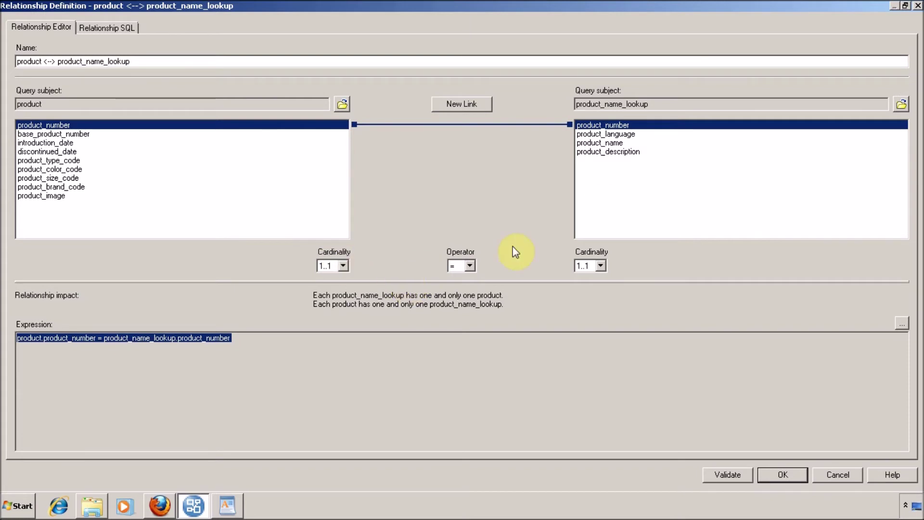
pyautogui.click(334, 261)
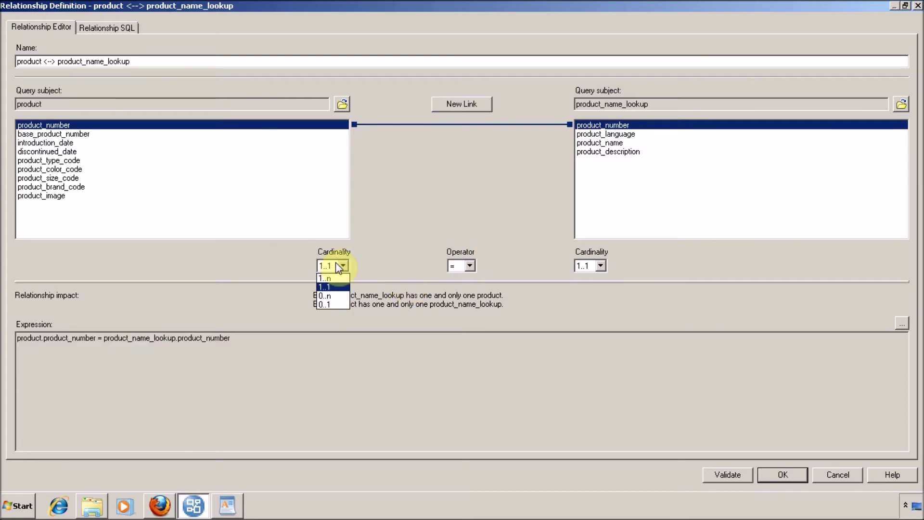
pyautogui.click(334, 261)
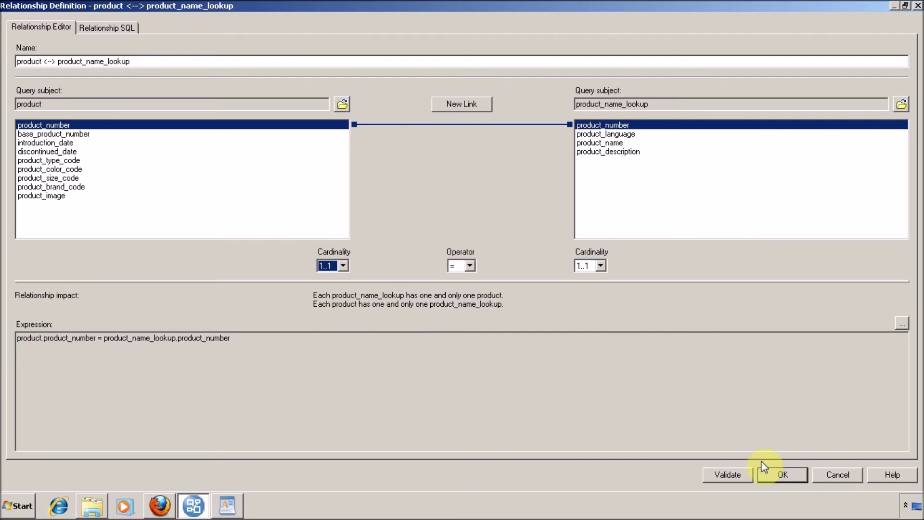
pyautogui.click(831, 474)
# Open the product_brand to product relationship definition and set the cardinality on the product_brand side to 0..n.
pyautogui.click(402, 161)
pyautogui.doubleClick(402, 165)
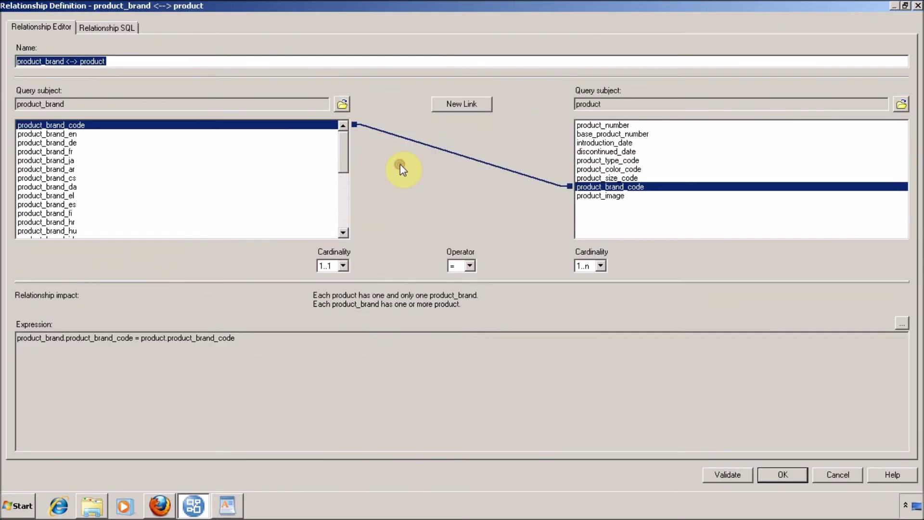
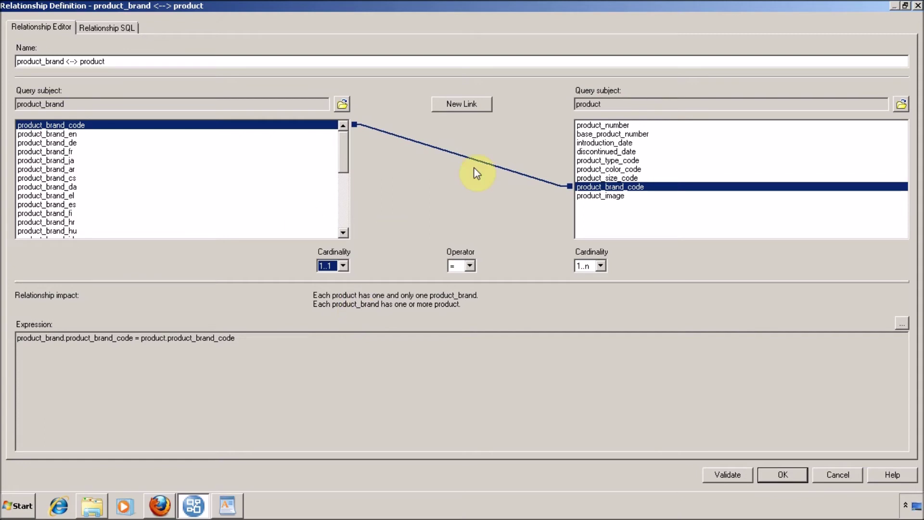
pyautogui.click(439, 154)
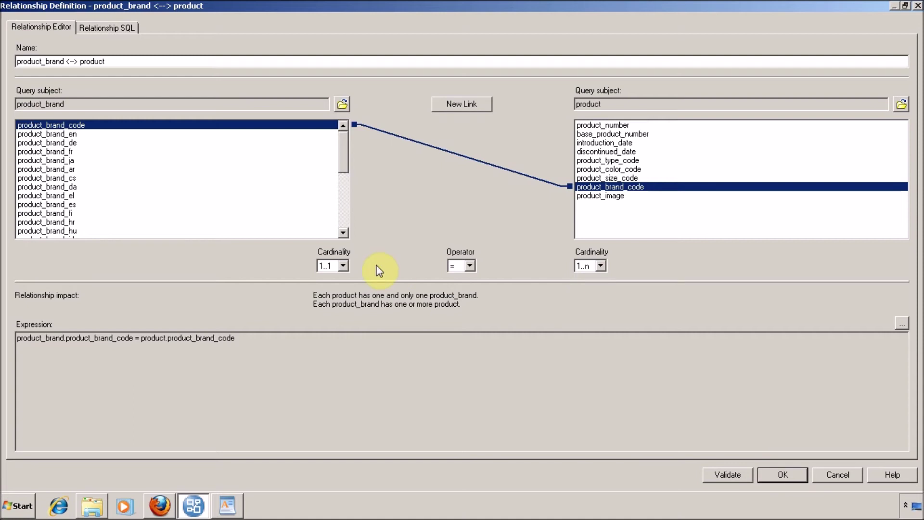
pyautogui.click(339, 270)
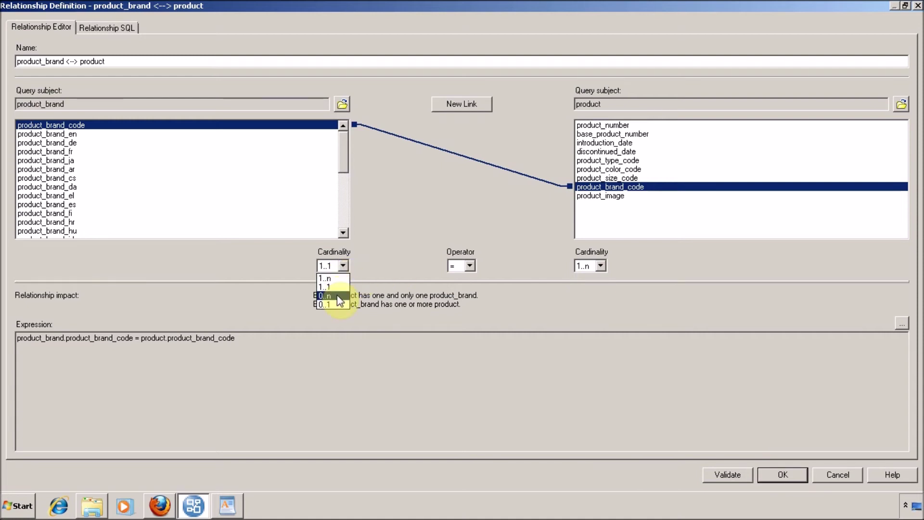
pyautogui.click(337, 295)
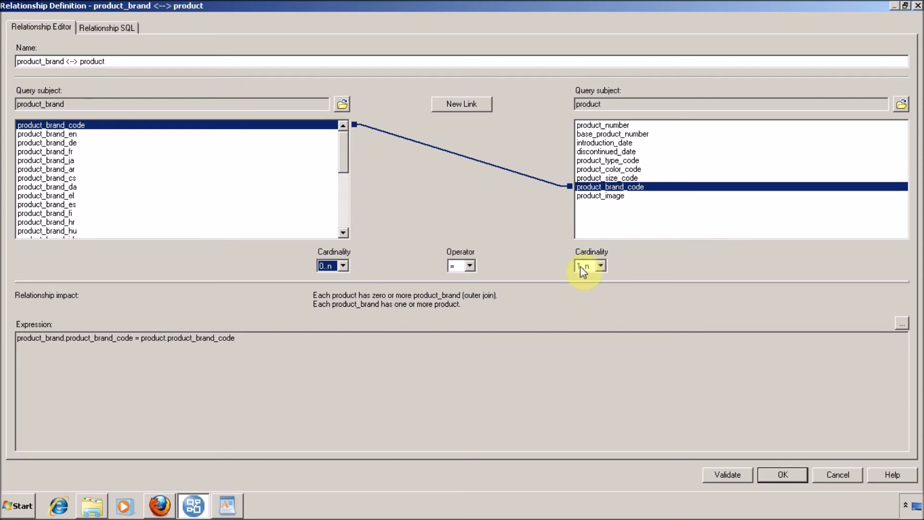
# Try a cardinality of 0..1 on the product_brand side and 0..n on the product side.
pyautogui.click(340, 267)
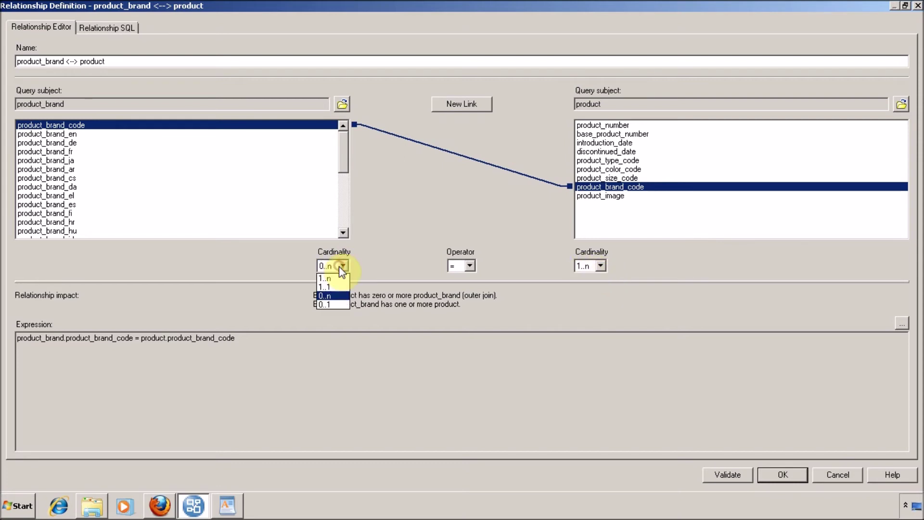
pyautogui.click(335, 304)
pyautogui.click(600, 266)
pyautogui.click(595, 298)
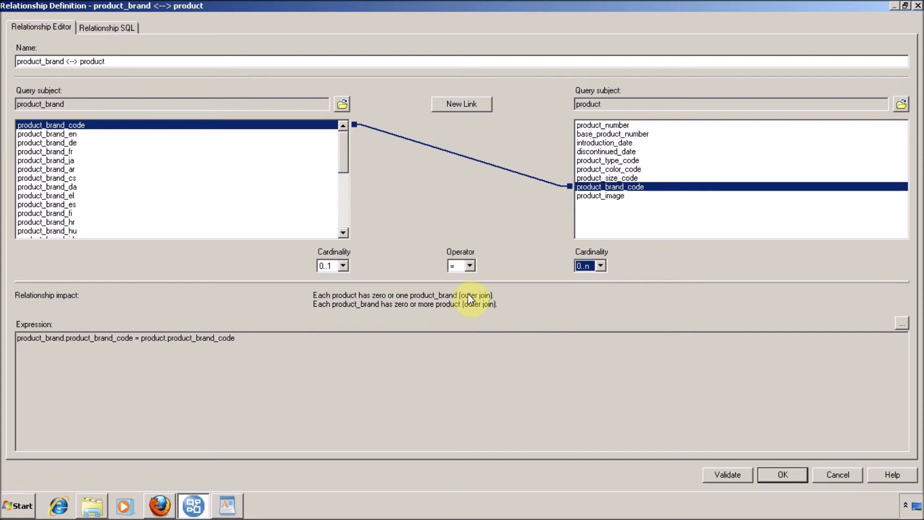
# Try a cardinality of 0..n on the product_brand side and 0..1 on the product side.
pyautogui.click(340, 266)
pyautogui.click(333, 295)
pyautogui.click(591, 265)
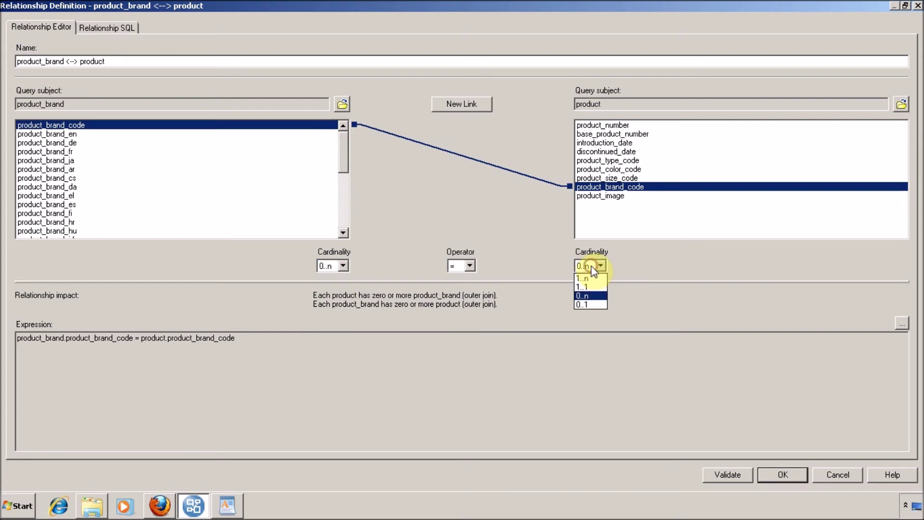
pyautogui.click(587, 303)
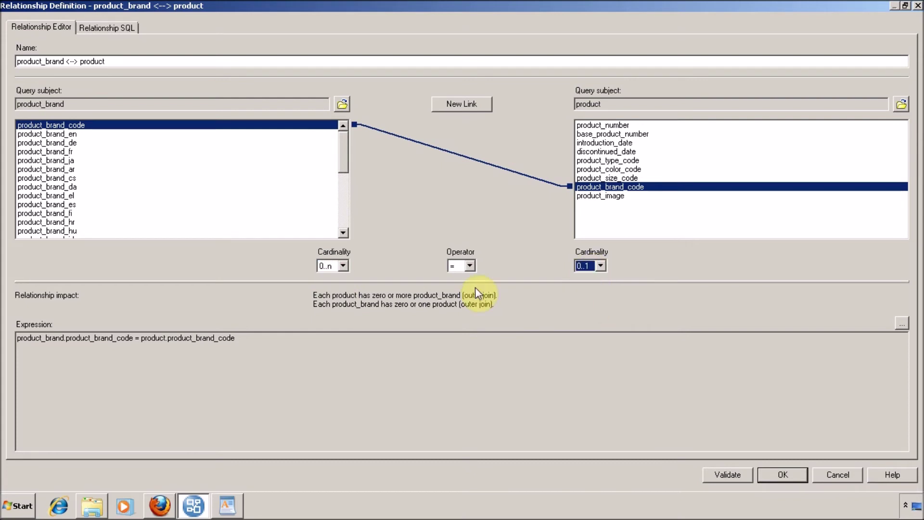
# Set the cardinality to 0..n for product_brand and 1..n for product, and save the relationship definition.
pyautogui.click(343, 266)
pyautogui.click(337, 286)
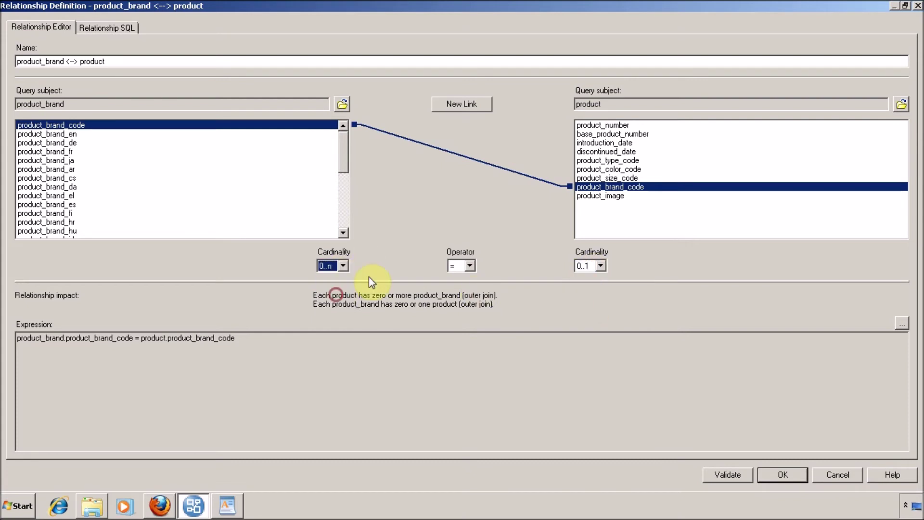
pyautogui.click(600, 266)
pyautogui.click(592, 281)
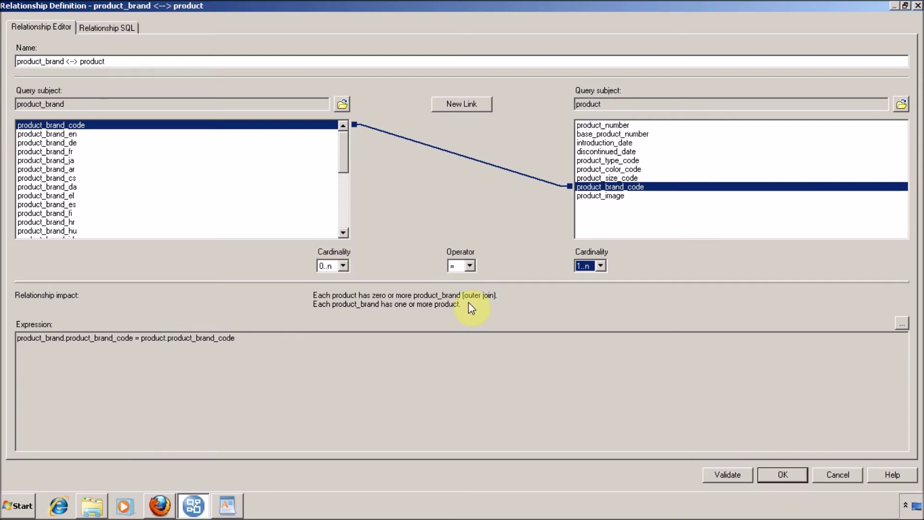
pyautogui.click(780, 472)
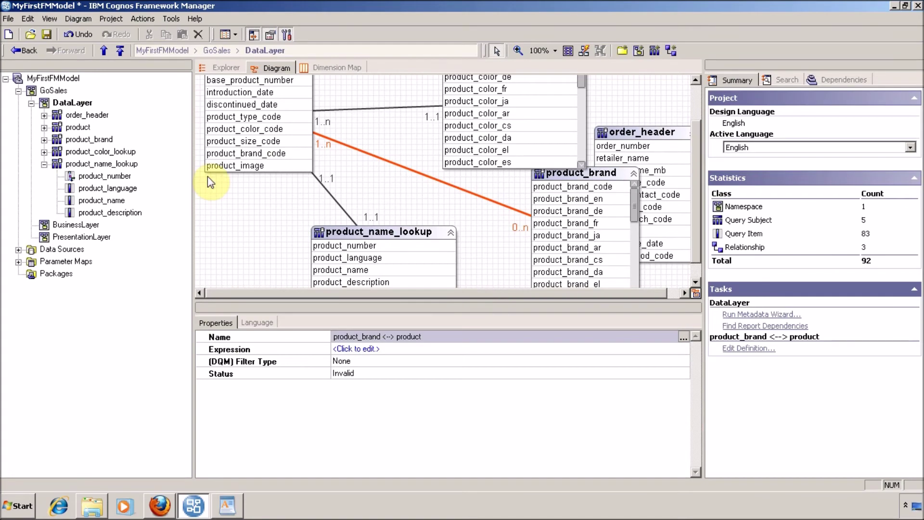
# Collapse the product query subject and the DataLayer namespace in the project tree.
pyautogui.click(291, 141)
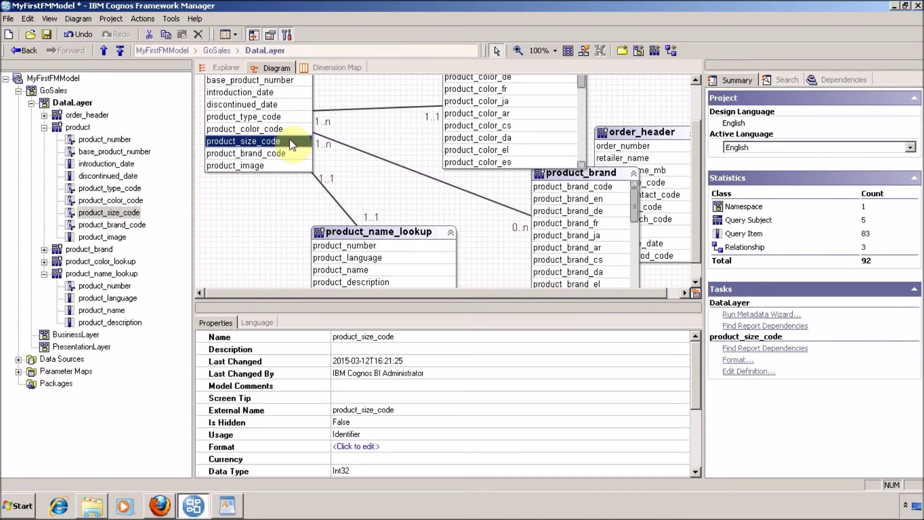
pyautogui.click(53, 128)
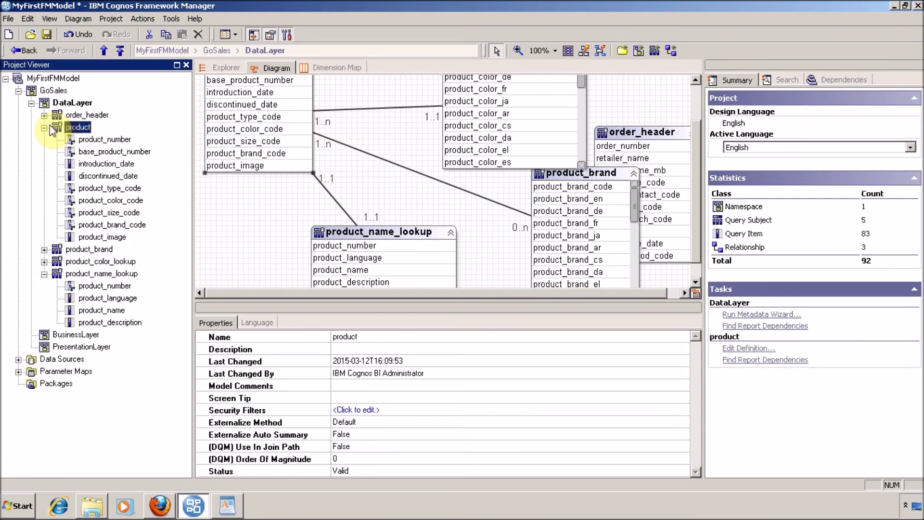
pyautogui.click(43, 127)
pyautogui.click(31, 103)
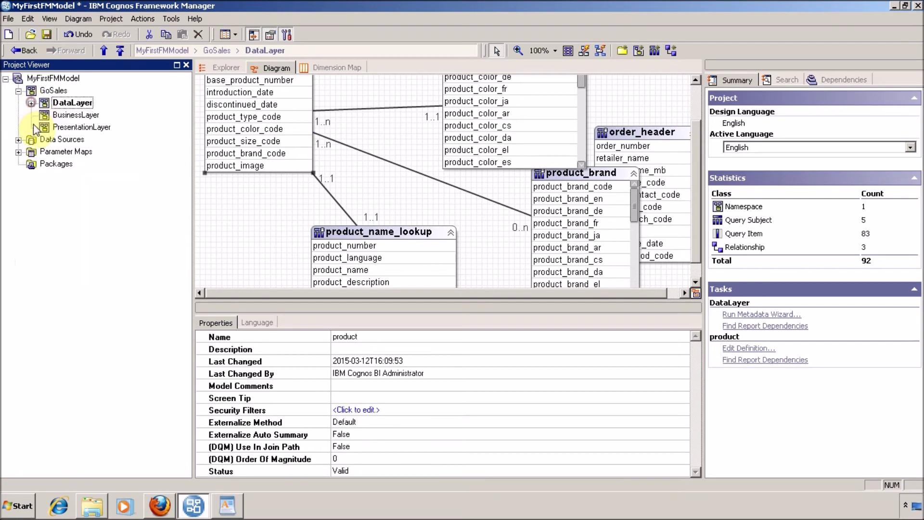
# Create a model query subject named test in the BusinessLayer namespace.
pyautogui.rightClick(64, 118)
pyautogui.click(108, 126)
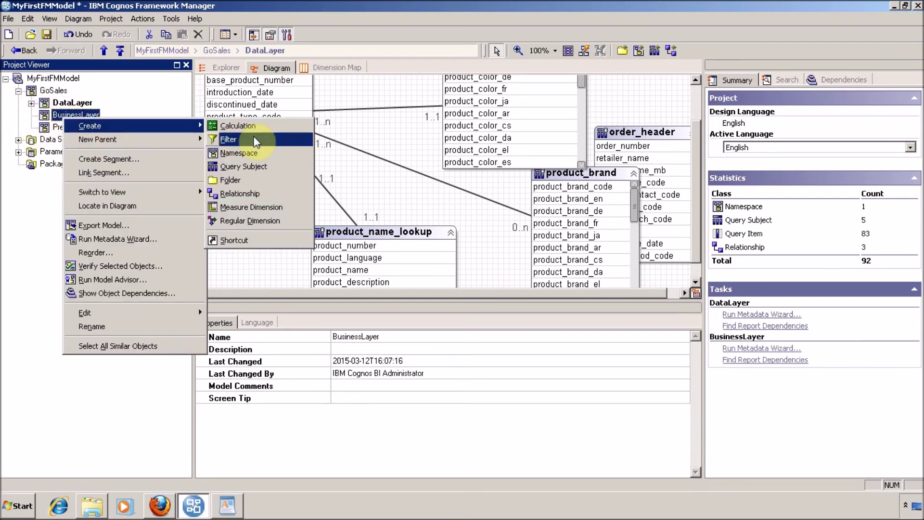
pyautogui.click(253, 167)
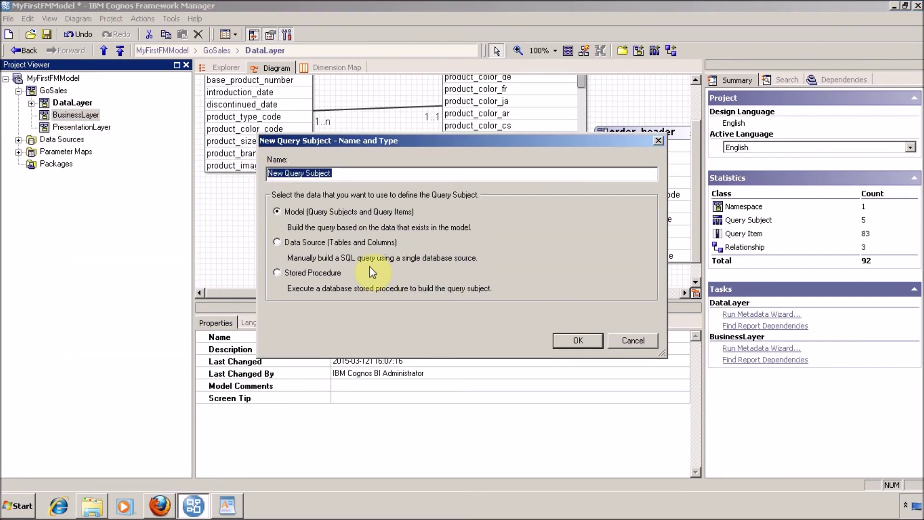
pyautogui.write('test')
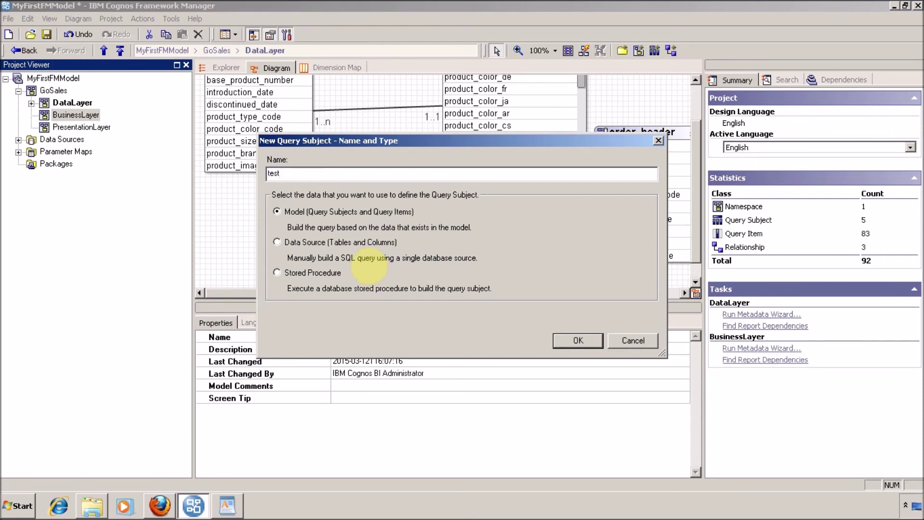
pyautogui.press('Return')
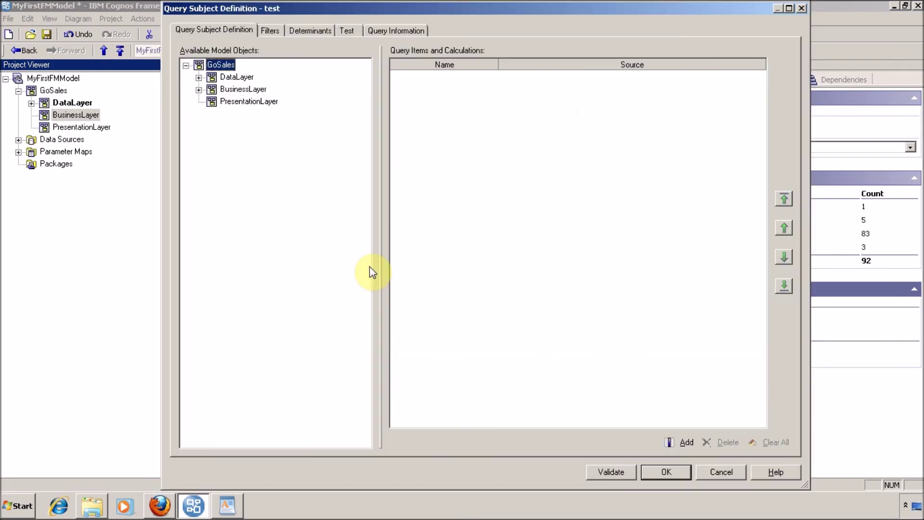
# Add product_number from product and product_brand_en from product_brand in the DataLayer to the test query subject.
pyautogui.click(199, 77)
pyautogui.moveTo(293, 8); pyautogui.dragTo(211, 251)
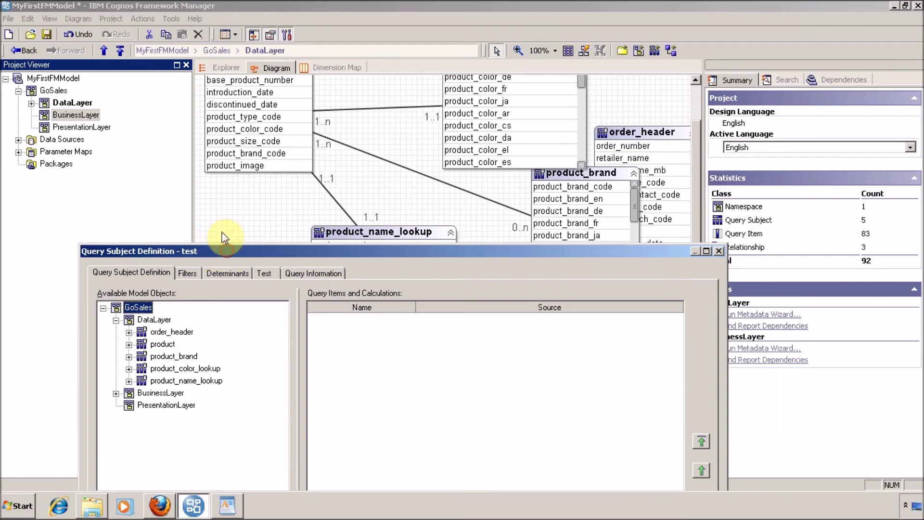
pyautogui.moveTo(224, 237); pyautogui.dragTo(215, 152)
pyautogui.click(119, 259)
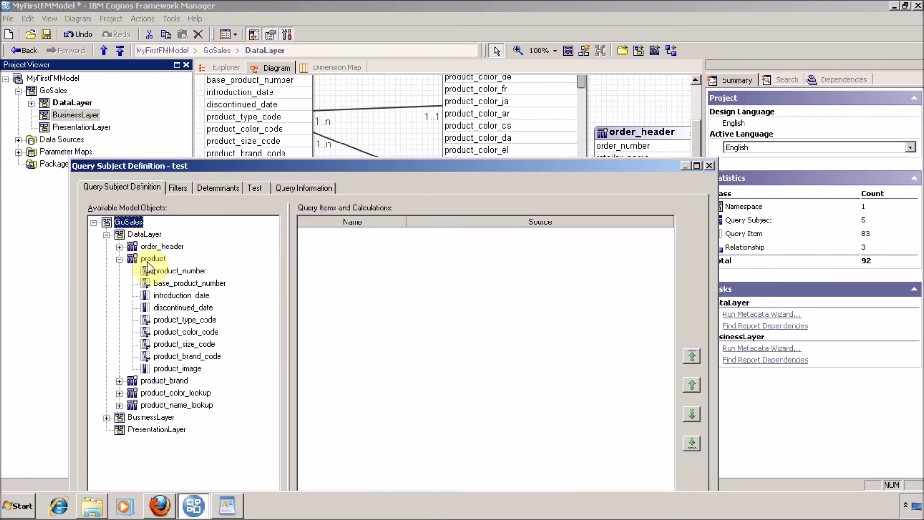
pyautogui.moveTo(161, 270); pyautogui.dragTo(423, 279)
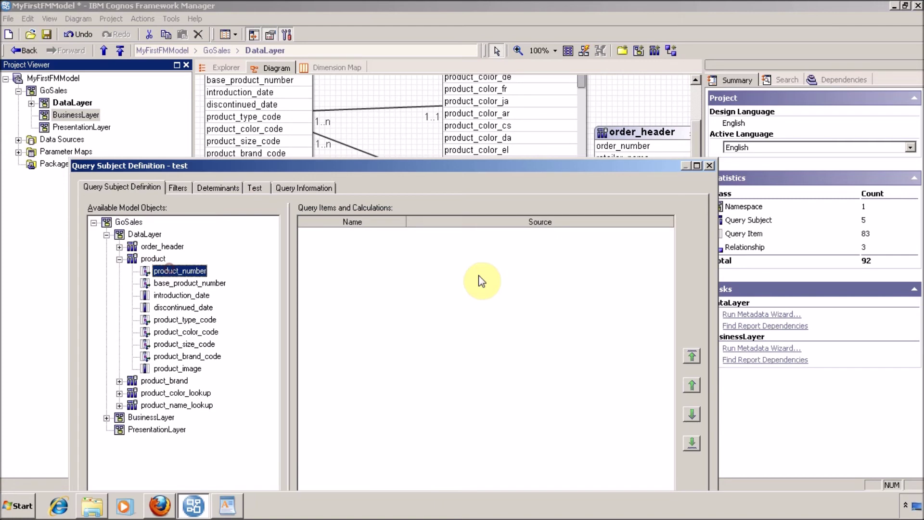
pyautogui.click(118, 381)
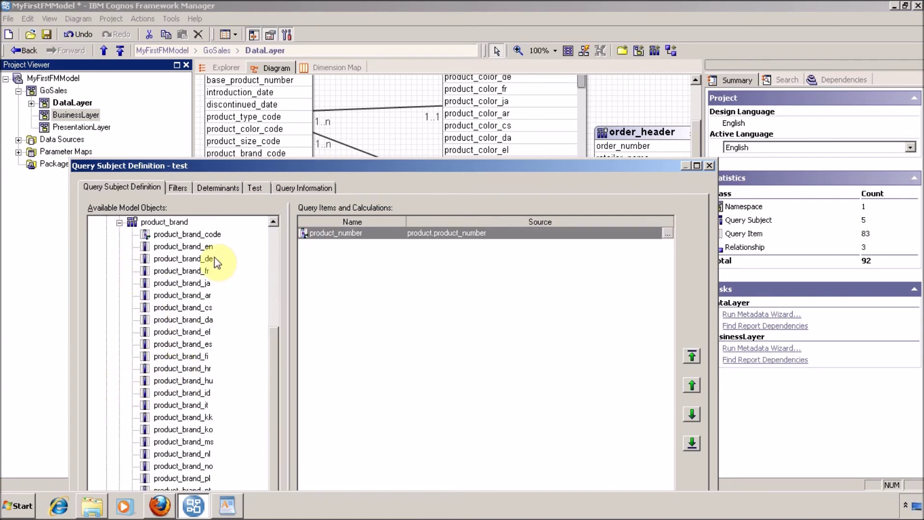
pyautogui.moveTo(185, 246); pyautogui.dragTo(445, 354)
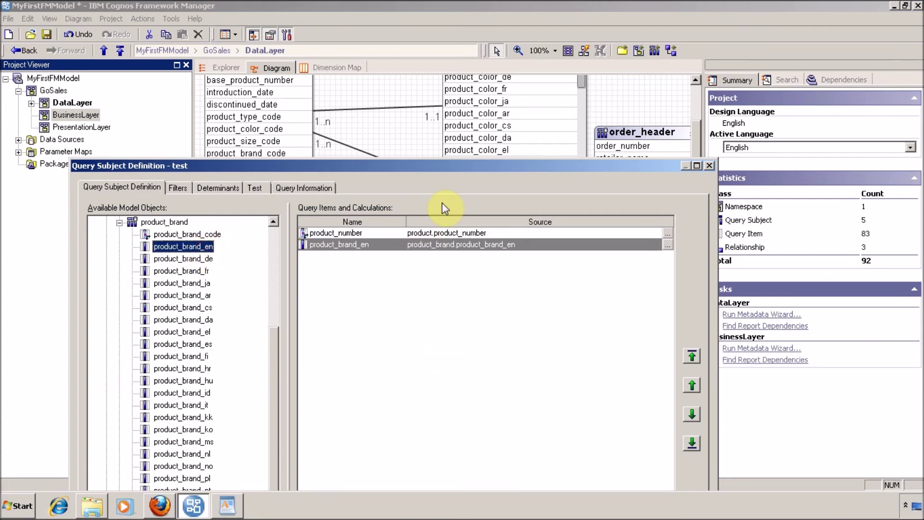
# Maximize the query subject definition and run a test sample to examine its generated Cognos and native SQL.
pyautogui.doubleClick(443, 174)
pyautogui.click(210, 26)
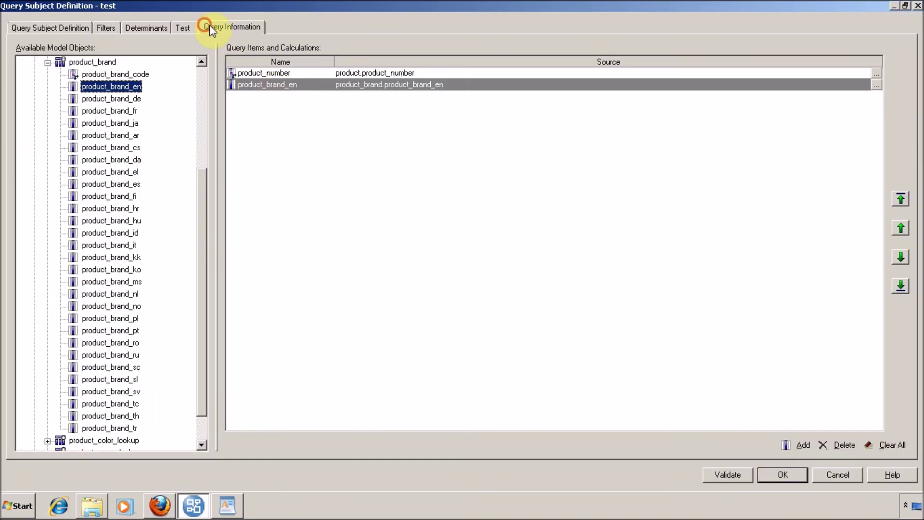
pyautogui.click(784, 444)
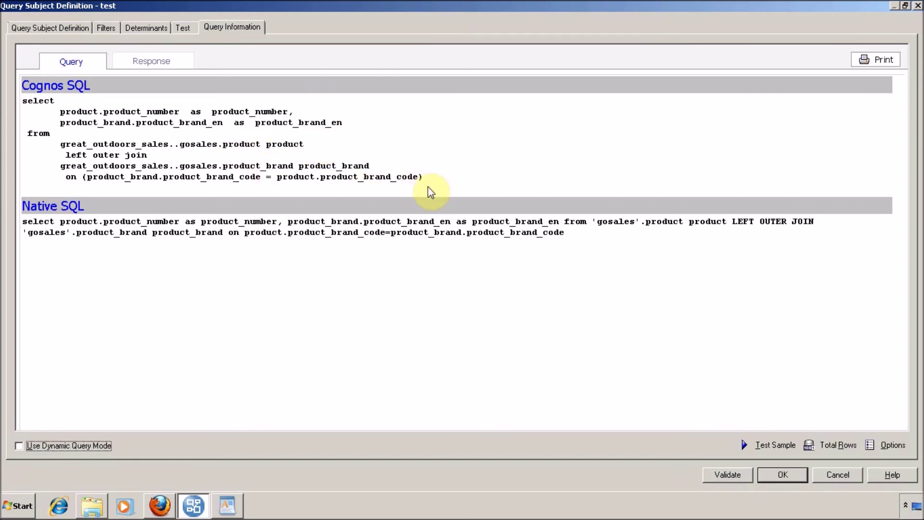
# Copy the native SQL statement and paste it into a new Notepad document.
pyautogui.moveTo(566, 232); pyautogui.dragTo(24, 222)
pyautogui.hotkey('ctrl', 'c')
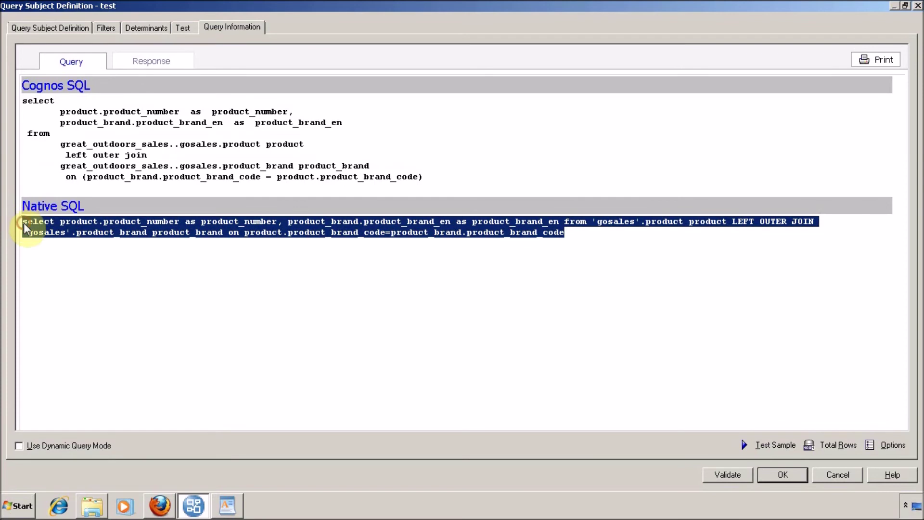
pyautogui.press('super+r')
pyautogui.write('no')
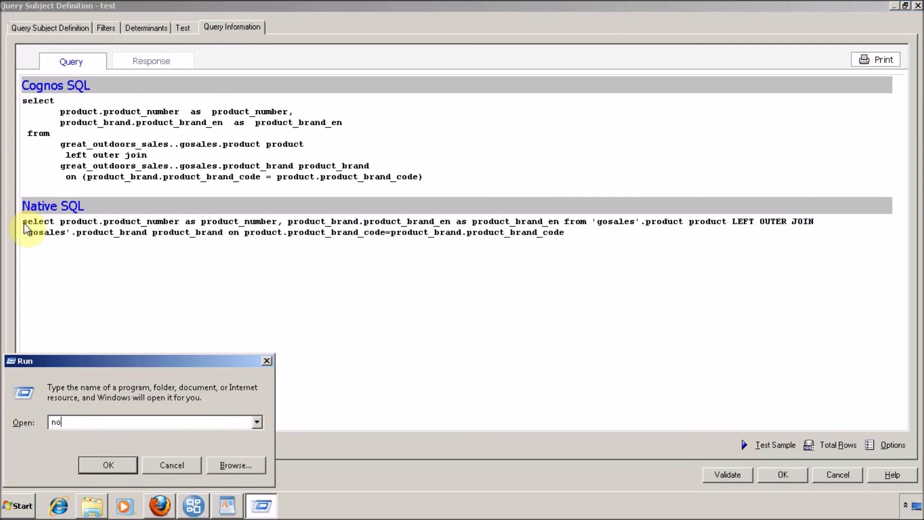
pyautogui.write('tepad')
pyautogui.press('Return')
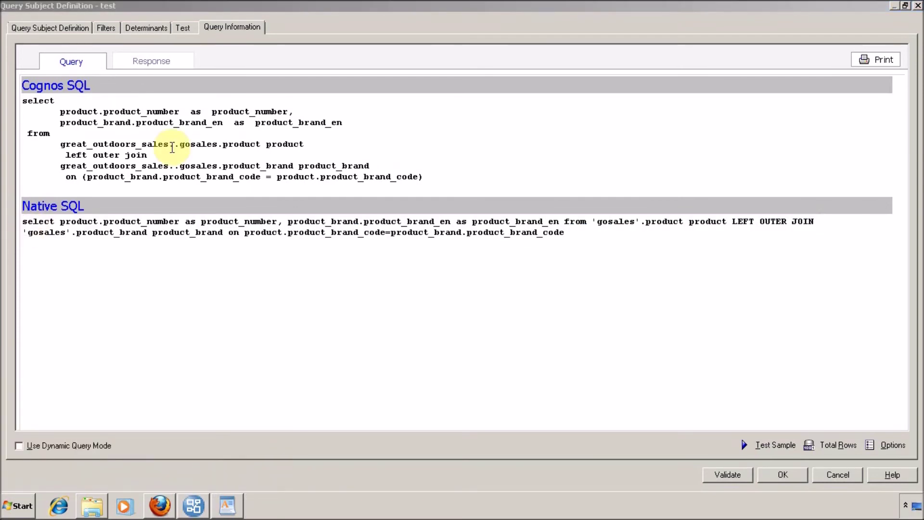
pyautogui.hotkey('ctrl', 'v')
pyautogui.hotkey('ctrl', 'Home')
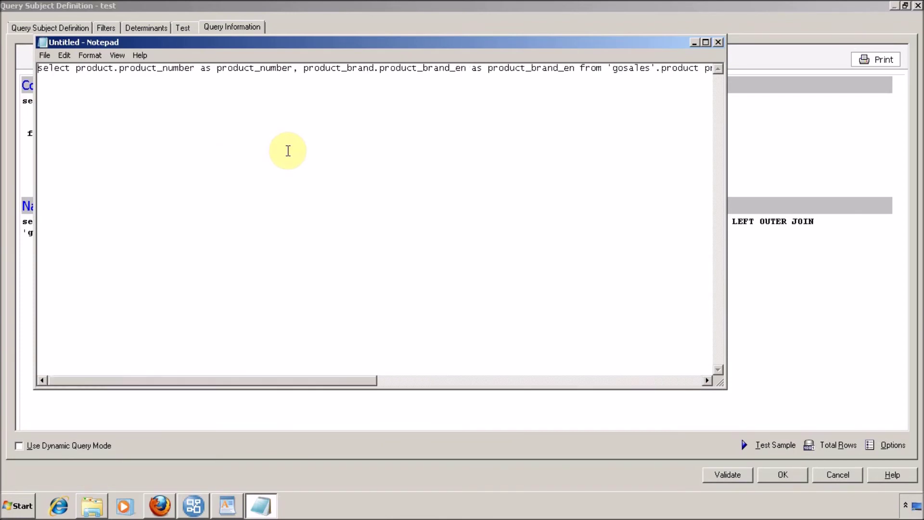
# Break the pasted SQL onto new lines before the from clause and before LEFT OUTER JOIN.
pyautogui.hotkey('ctrl', 'Right')
pyautogui.hotkey('ctrl', 'Right')
pyautogui.hotkey('ctrl', 'Right')
pyautogui.hotkey('ctrl', 'Right')
pyautogui.hotkey('ctrl', 'Right')
pyautogui.hotkey('ctrl', 'Right')
pyautogui.hotkey('ctrl', 'Right')
pyautogui.hotkey('ctrl', 'Right')
pyautogui.hotkey('ctrl', 'Right')
pyautogui.press('Return')
pyautogui.hotkey('ctrl', 'Right')
pyautogui.hotkey('ctrl', 'Right')
pyautogui.hotkey('ctrl', 'Right')
pyautogui.hotkey('ctrl', 'Right')
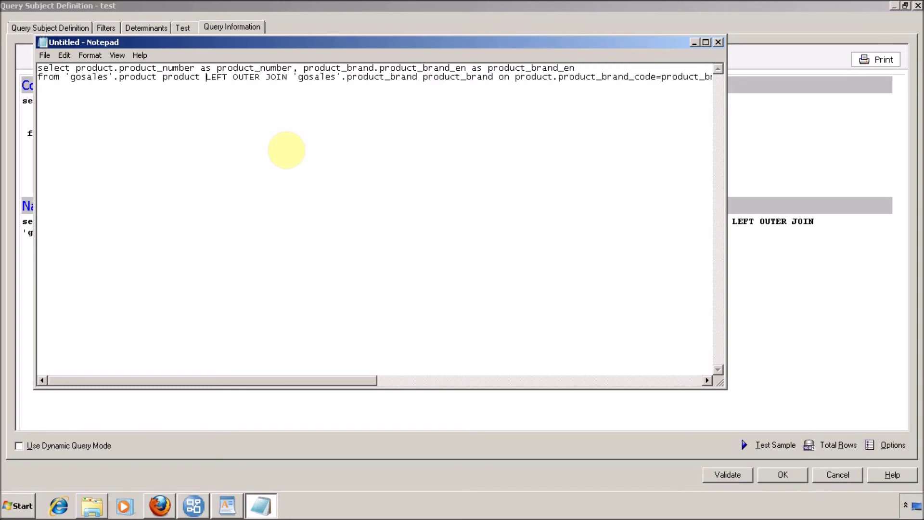
pyautogui.press('Return')
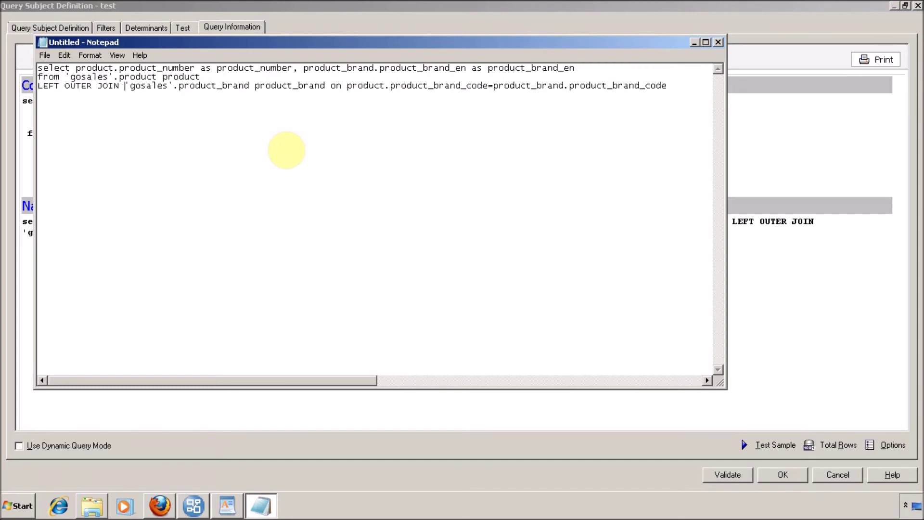
# Put the 'gosales'.product_brand table reference and the on condition of the SQL on separate lines.
pyautogui.press('Return')
pyautogui.hotkey('ctrl', 'Right')
pyautogui.hotkey('ctrl', 'Right')
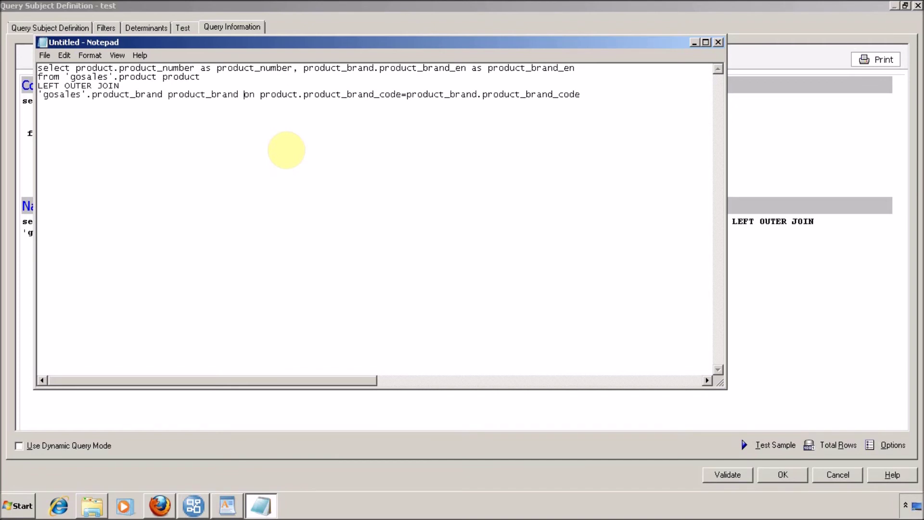
pyautogui.press('Return')
pyautogui.press('End')
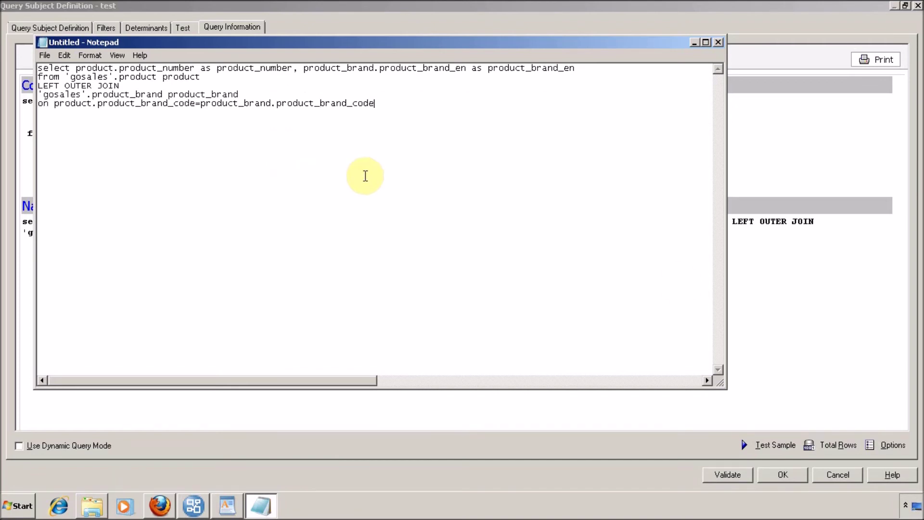
# Discard the test query subject and open the definition of the product_brand <--> product relationship.
pyautogui.click(836, 474)
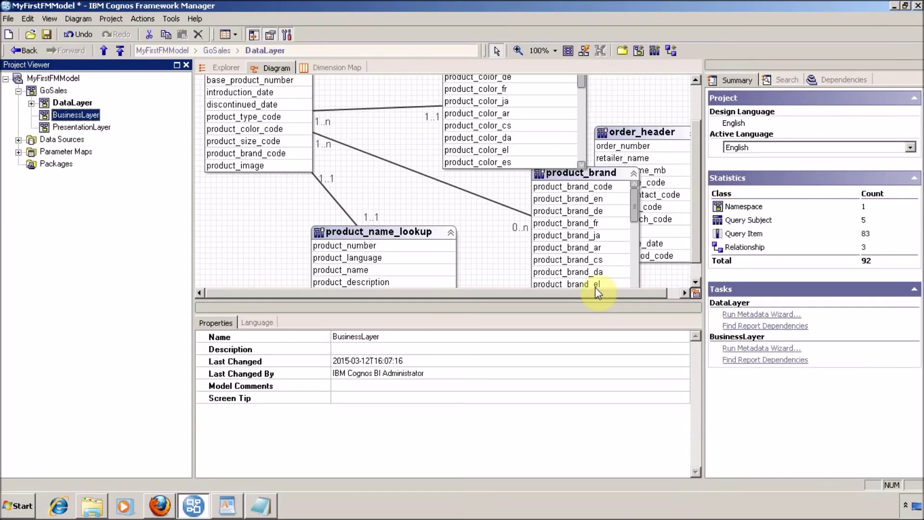
pyautogui.doubleClick(402, 166)
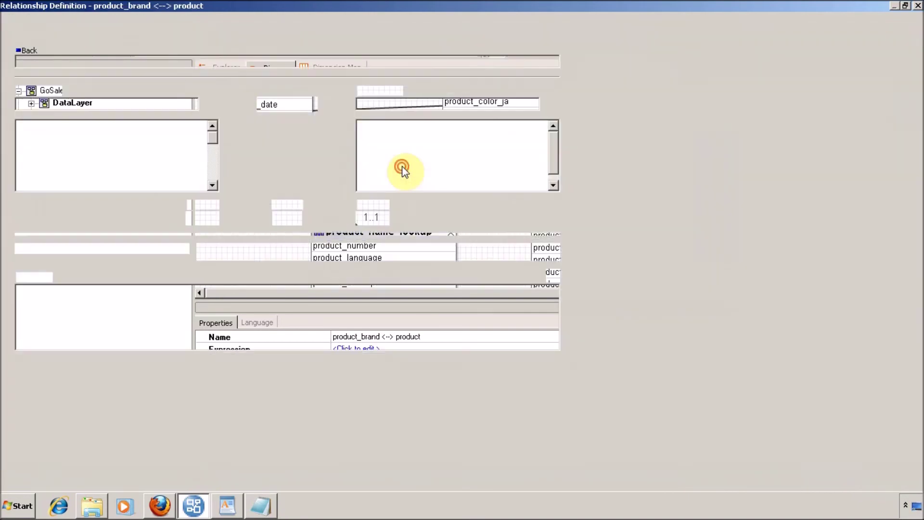
# Shrink the Notepad window, place it over the relationship's empty Expression area and highlight the SQL through LEFT OUTER JOIN.
pyautogui.hotkey('alt', 'Tab')
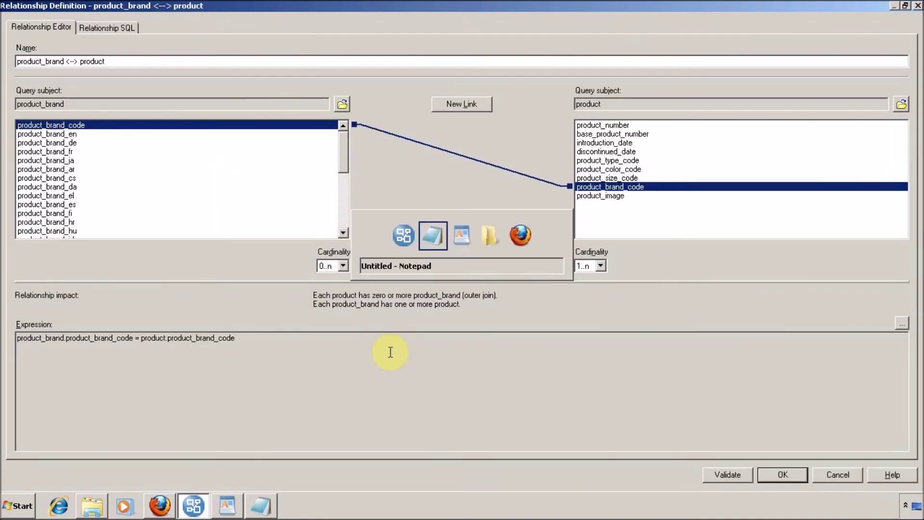
pyautogui.moveTo(725, 385); pyautogui.dragTo(614, 131)
pyautogui.moveTo(485, 47); pyautogui.dragTo(593, 360)
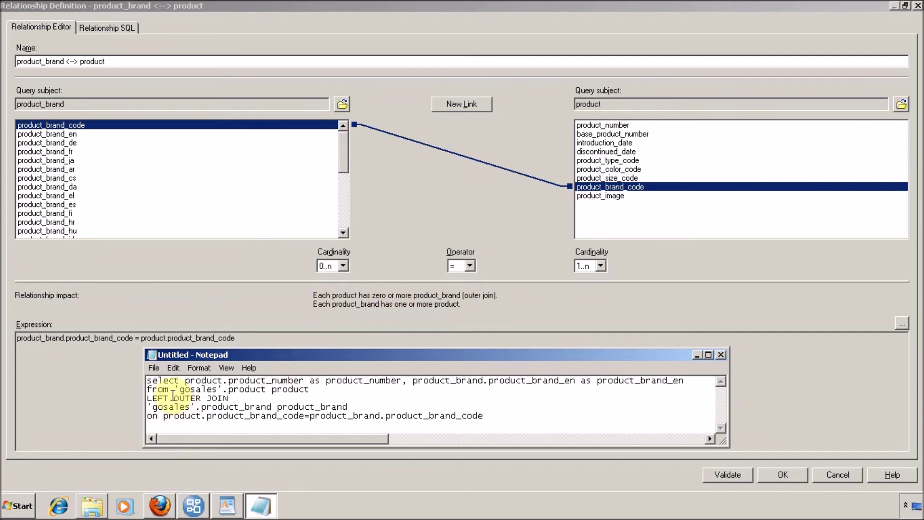
pyautogui.moveTo(147, 406); pyautogui.dragTo(128, 379)
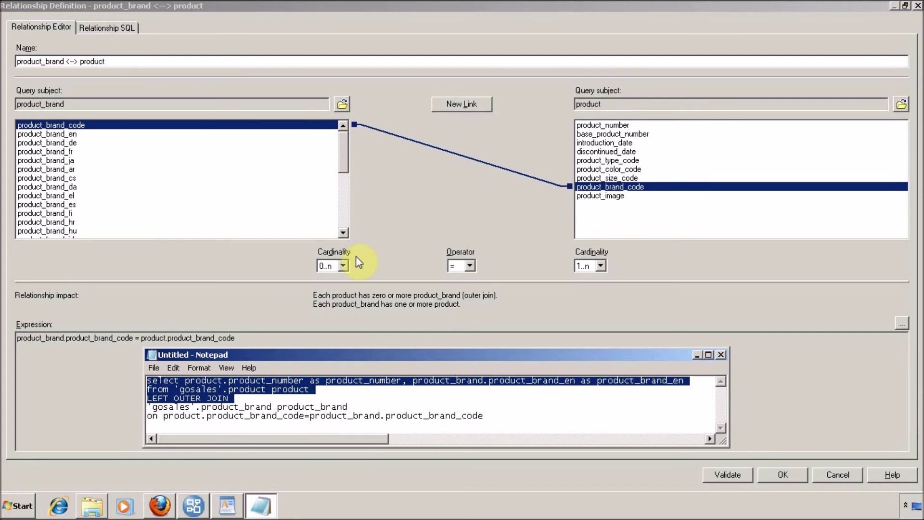
# Set the relationship cardinality to 1..n for product_brand and 0..n for product.
pyautogui.click(342, 266)
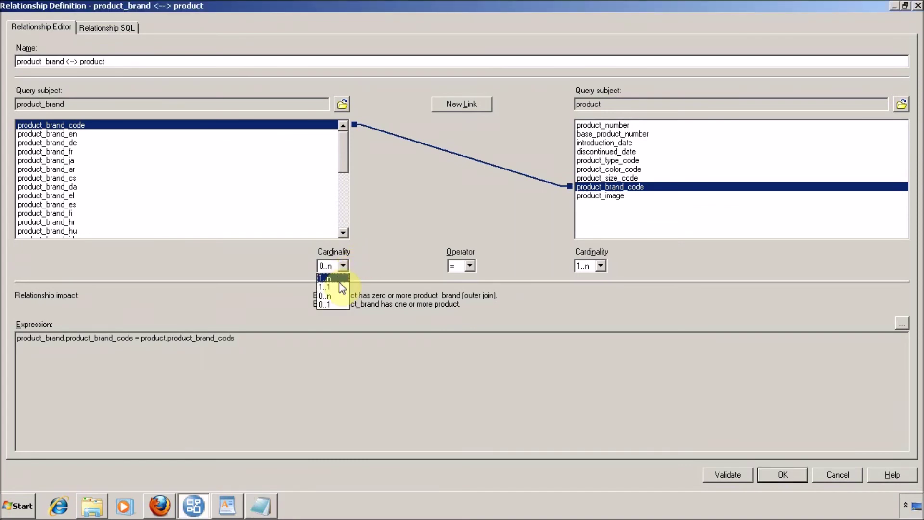
pyautogui.click(340, 279)
pyautogui.click(594, 266)
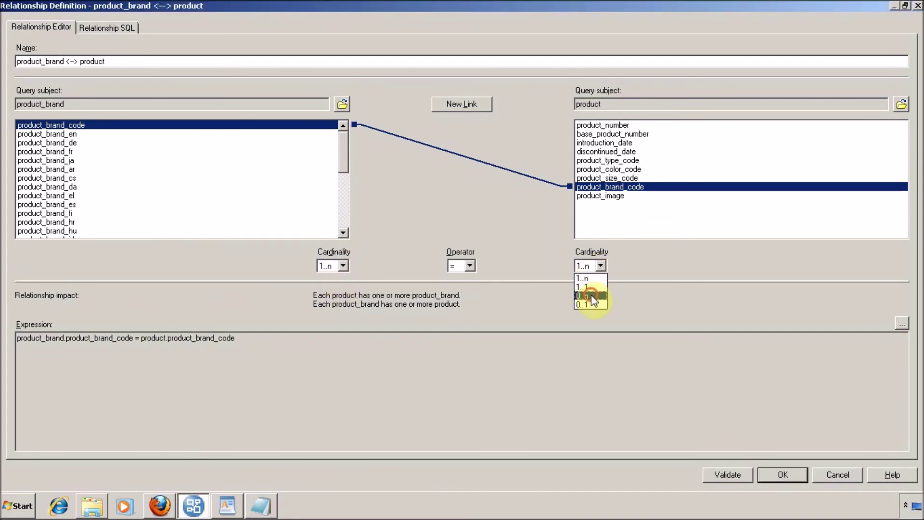
pyautogui.click(591, 295)
# Switch to Notepad, try replacing LEFT with RIGHT in the OUTER JOIN line, and restore LEFT.
pyautogui.hotkey('alt', 'Tab')
pyautogui.click(191, 405)
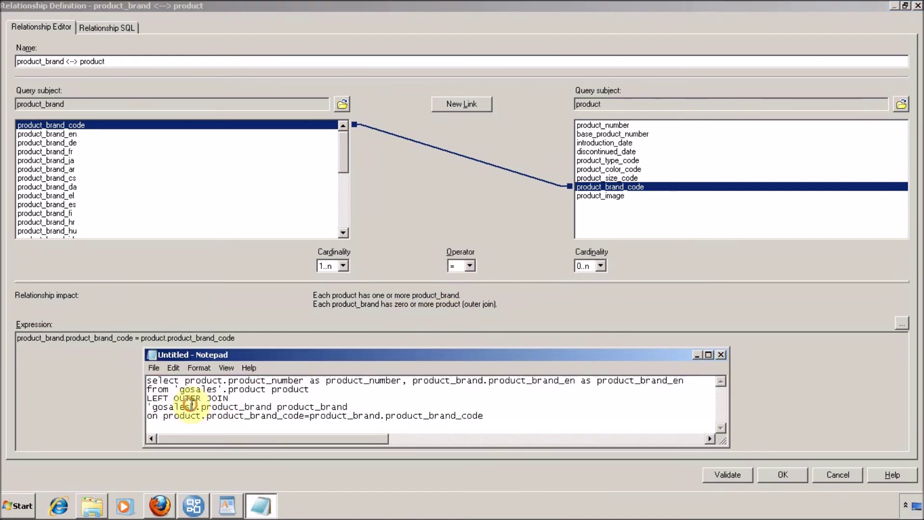
pyautogui.press('Left')
pyautogui.press('Left')
pyautogui.press('Left')
pyautogui.press('Left')
pyautogui.press('Right')
pyautogui.press('BackSpace')
pyautogui.press('BackSpace')
pyautogui.press('BackSpace')
pyautogui.press('BackSpace')
pyautogui.write('RIGHT')
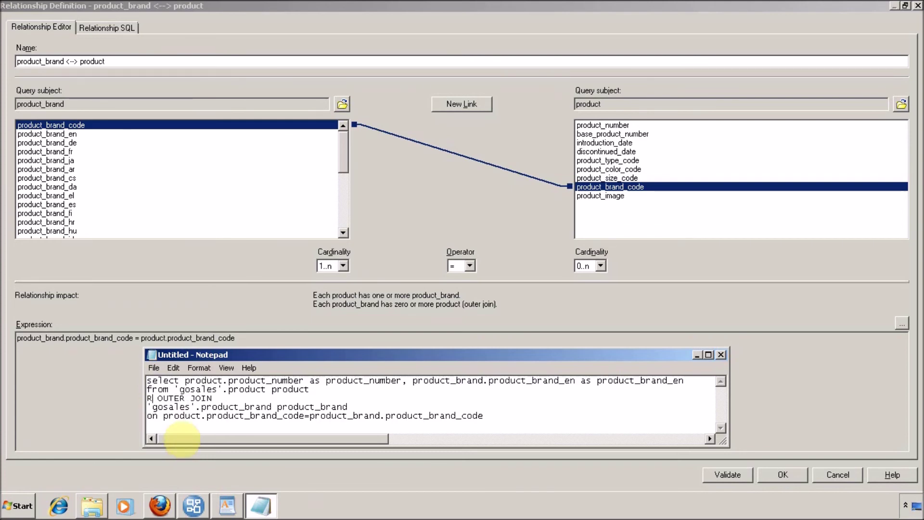
pyautogui.hotkey('shift', 'Home')
pyautogui.press('BackSpace')
pyautogui.write('LEFT')
pyautogui.press('Down')
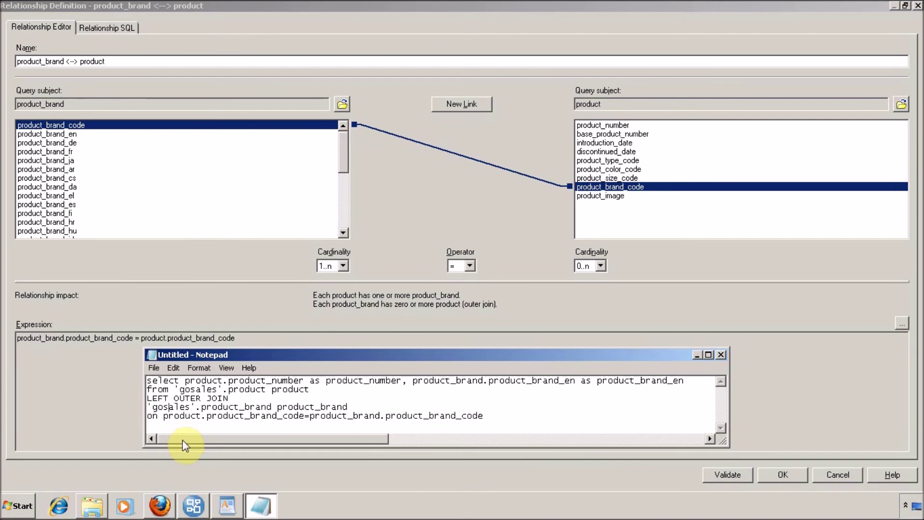
# Move the 'gosales'.product_brand product_brand reference from below LEFT OUTER JOIN to directly after from.
pyautogui.press('Left')
pyautogui.press('Left')
pyautogui.press('Left')
pyautogui.press('Left')
pyautogui.press('Left')
pyautogui.press('Left')
pyautogui.press('Left')
pyautogui.press('Left')
pyautogui.press('Left')
pyautogui.press('Left')
pyautogui.press('Left')
pyautogui.press('Left')
pyautogui.press('Left')
pyautogui.press('Left')
pyautogui.press('Left')
pyautogui.press('Left')
pyautogui.press('Left')
pyautogui.press('Left')
pyautogui.press('Left')
pyautogui.press('Left')
pyautogui.hotkey('shift', 'Home')
pyautogui.hotkey('ctrl', 'c')
pyautogui.press('BackSpace')
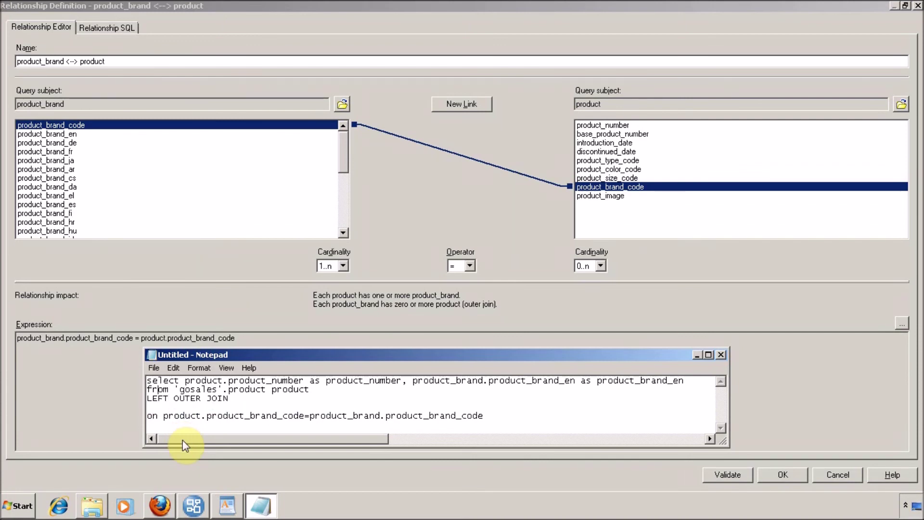
pyautogui.hotkey('ctrl', 'v')
# Move the 'gosales'.product product reference from the from line to the empty line below LEFT OUTER JOIN.
pyautogui.hotkey('shift', 'End')
pyautogui.hotkey('ctrl', 'x')
pyautogui.press('Down')
pyautogui.press('Down')
pyautogui.hotkey('ctrl', 'v')
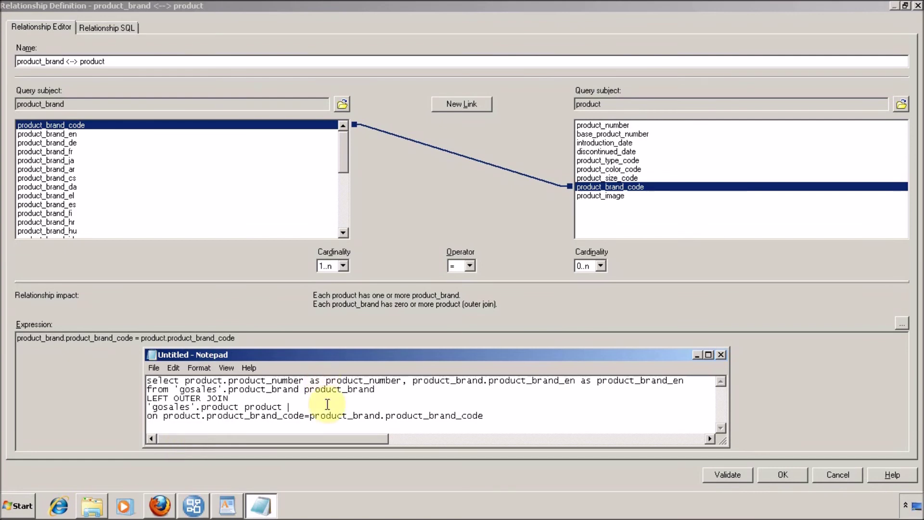
pyautogui.click(622, 411)
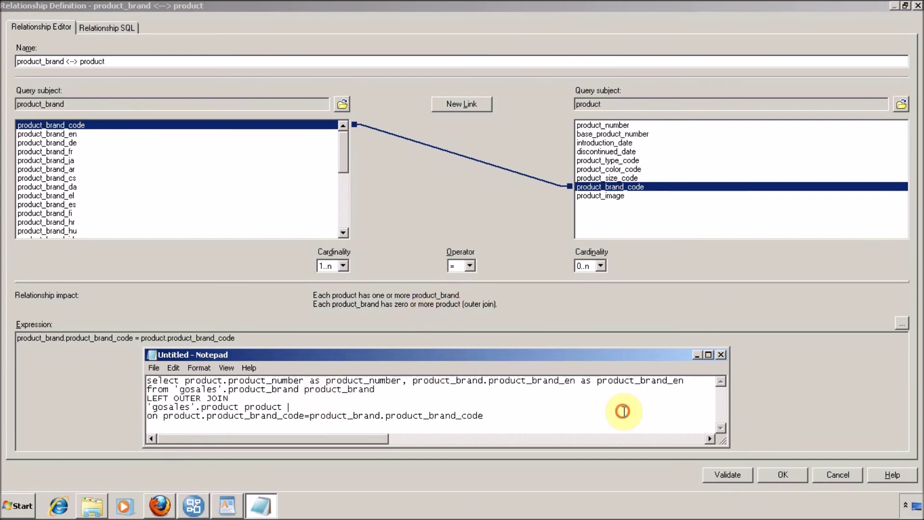
pyautogui.click(623, 411)
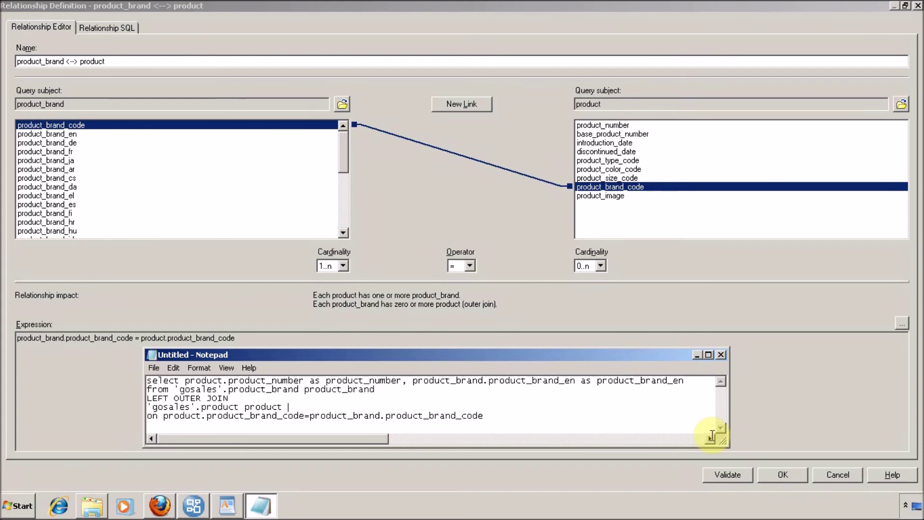
# Save the product_brand <--> product relationship definition and select the BusinessLayer namespace.
pyautogui.click(811, 463)
pyautogui.click(787, 473)
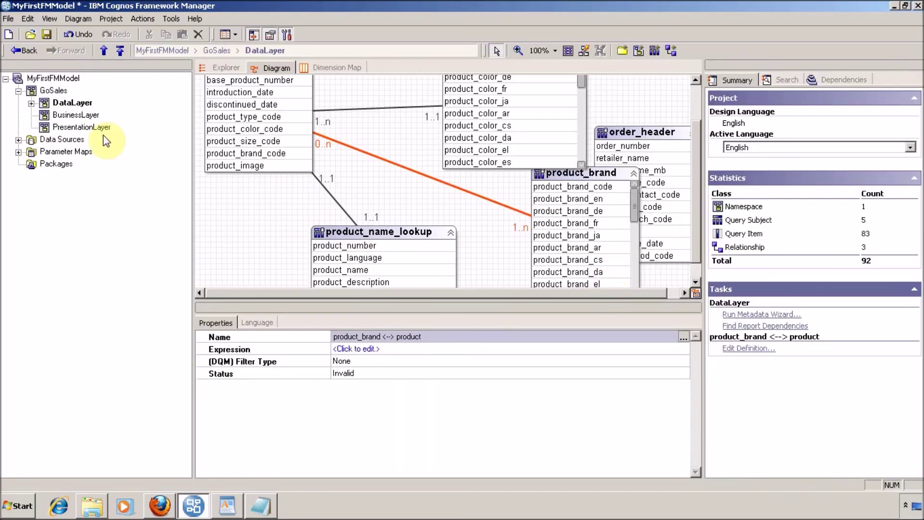
pyautogui.click(59, 116)
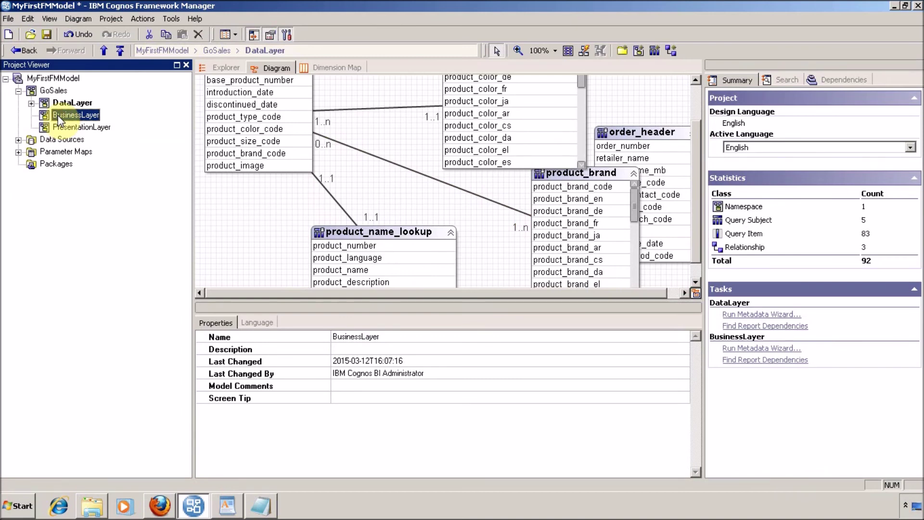
# Create a model-based query subject in the BusinessLayer namespace, keeping the default name New Query Subject.
pyautogui.rightClick(58, 118)
pyautogui.moveTo(85, 124)
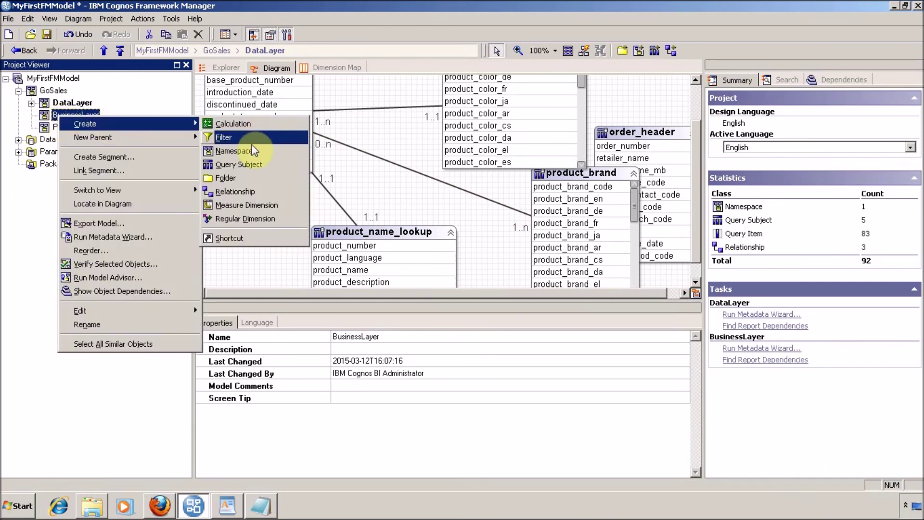
pyautogui.click(240, 164)
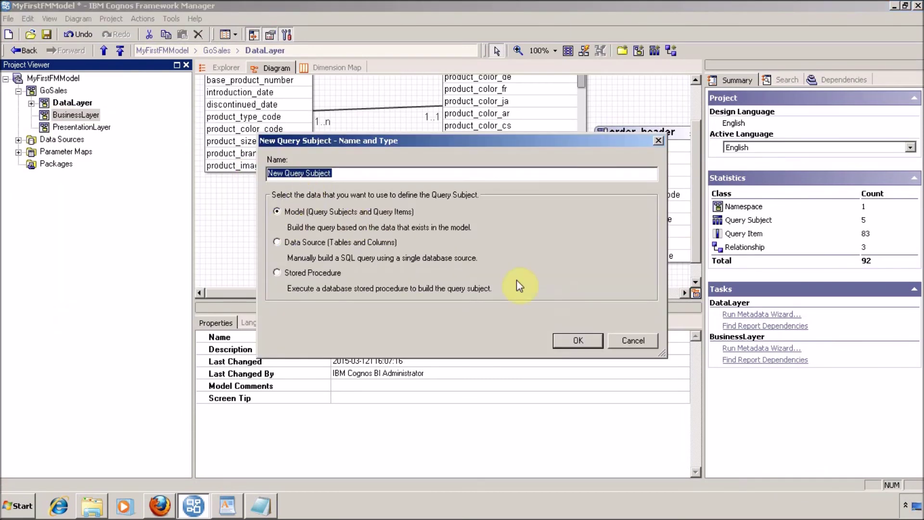
pyautogui.click(577, 340)
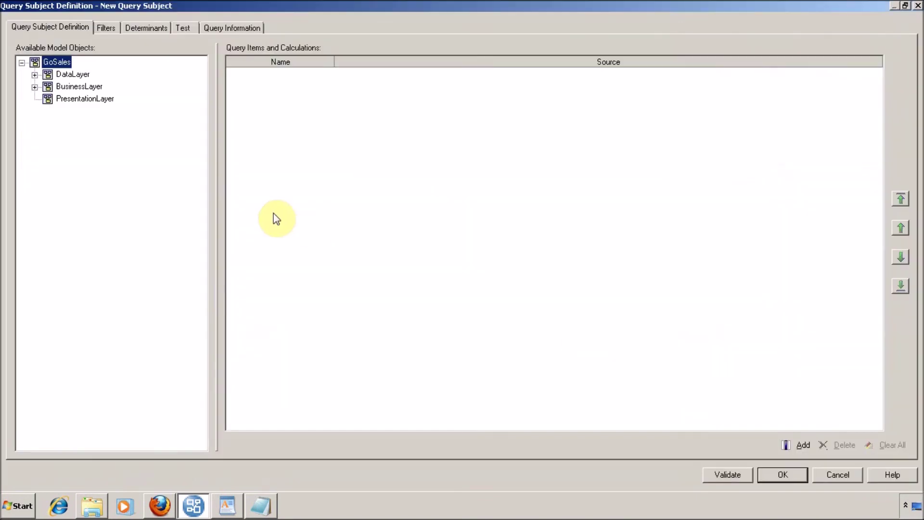
# Add product_number from product and product_brand_en from product_brand in the DataLayer as query items.
pyautogui.click(34, 75)
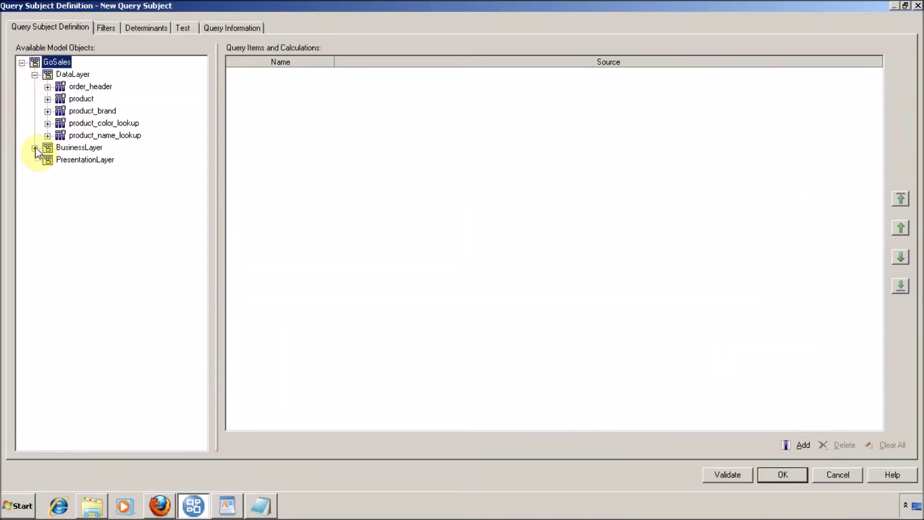
pyautogui.click(48, 99)
pyautogui.moveTo(107, 110); pyautogui.dragTo(371, 179)
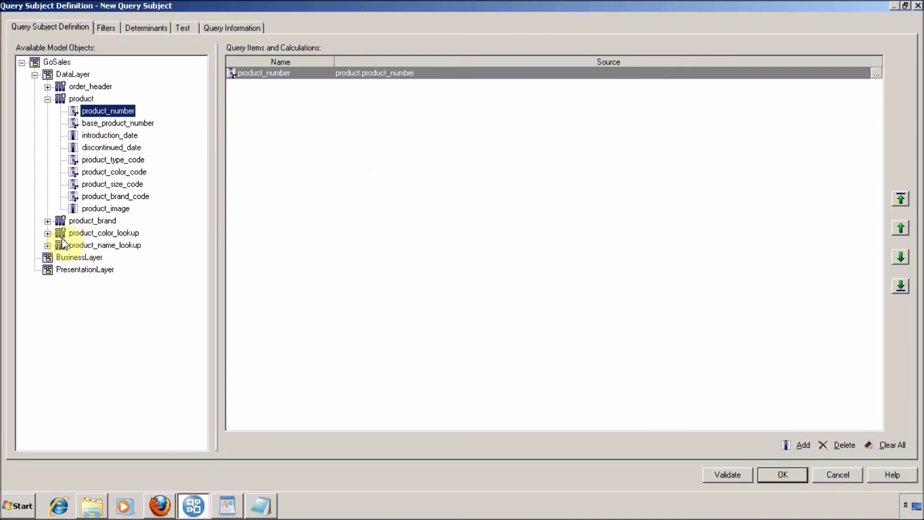
pyautogui.click(48, 221)
pyautogui.moveTo(131, 101); pyautogui.dragTo(406, 221)
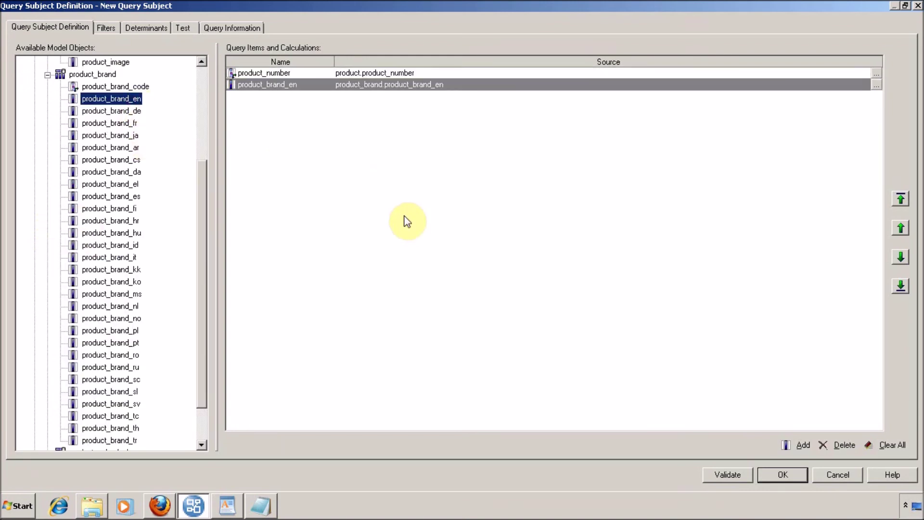
# Run a test sample from the query information to generate the query subject's Cognos SQL and Native SQL.
pyautogui.click(177, 33)
pyautogui.click(246, 26)
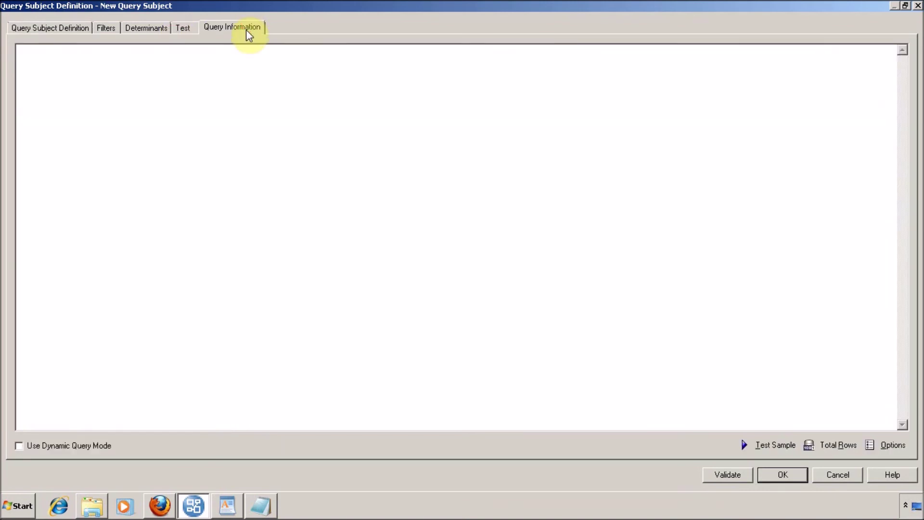
pyautogui.click(781, 445)
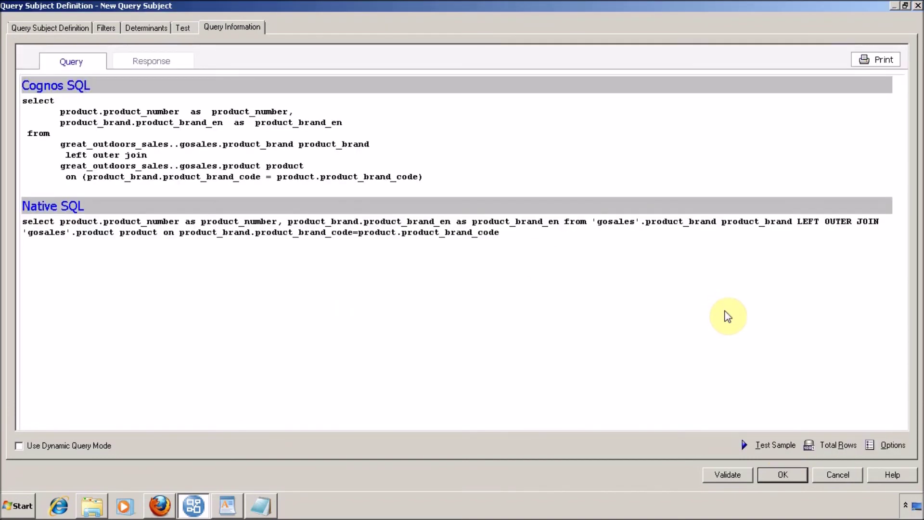
# Copy the Native SQL statement into Notepad below the existing query, leaving one blank line between them.
pyautogui.moveTo(499, 232); pyautogui.dragTo(22, 222)
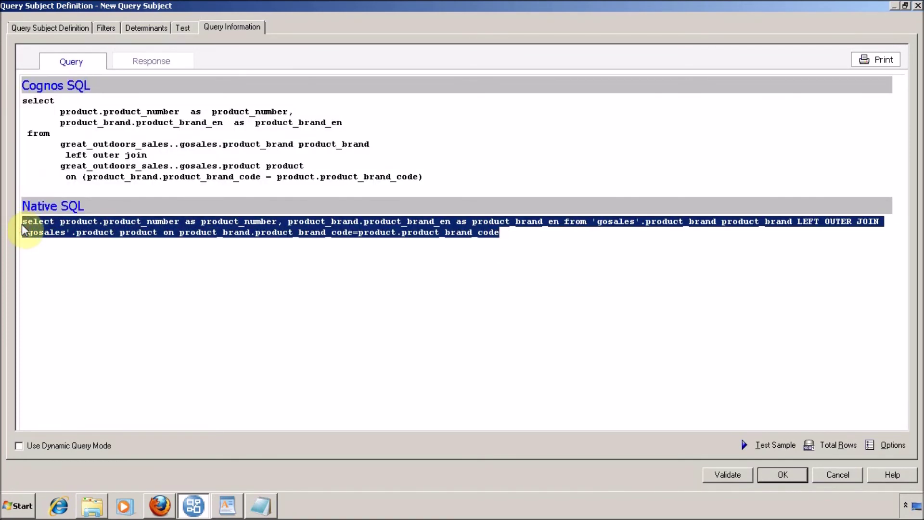
pyautogui.hotkey('alt', 'Tab')
pyautogui.hotkey('alt', 'Tab')
pyautogui.hotkey('alt', 'shift', 'Tab')
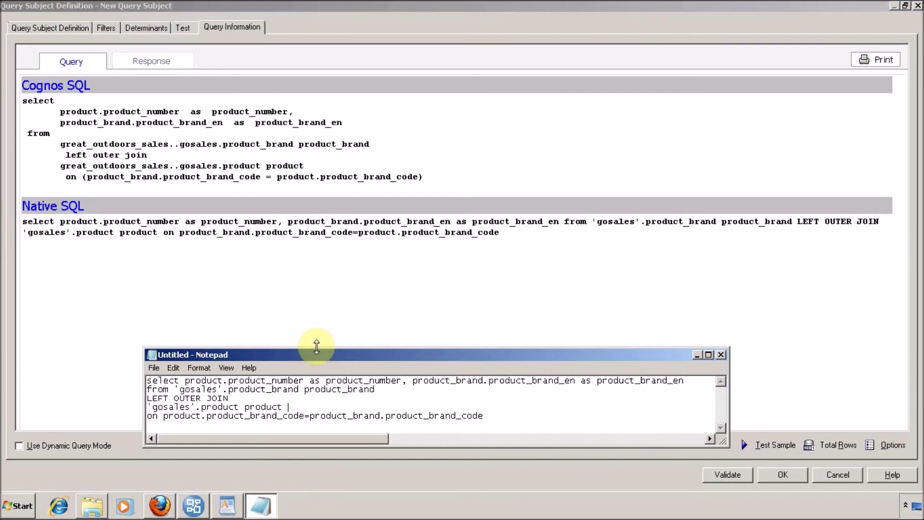
pyautogui.doubleClick(518, 355)
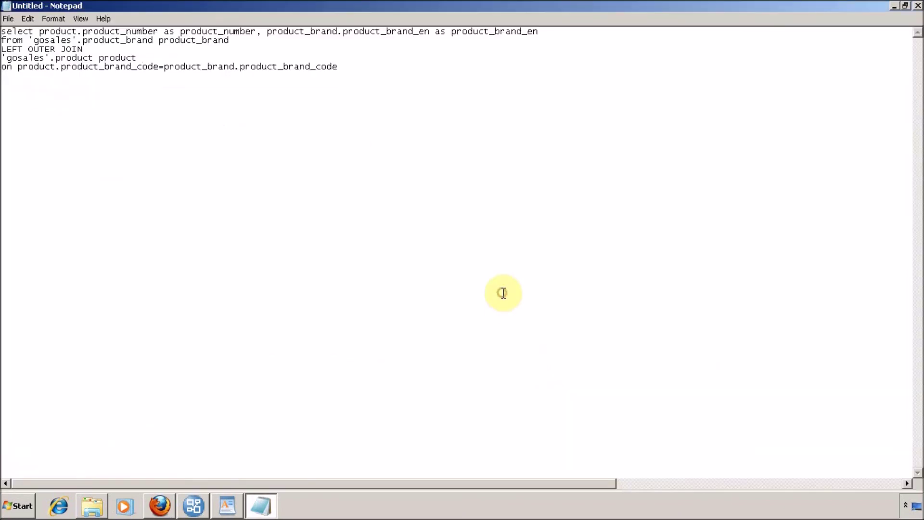
pyautogui.press('Return')
pyautogui.press('Return')
pyautogui.hotkey('ctrl', 'v')
pyautogui.press('Home')
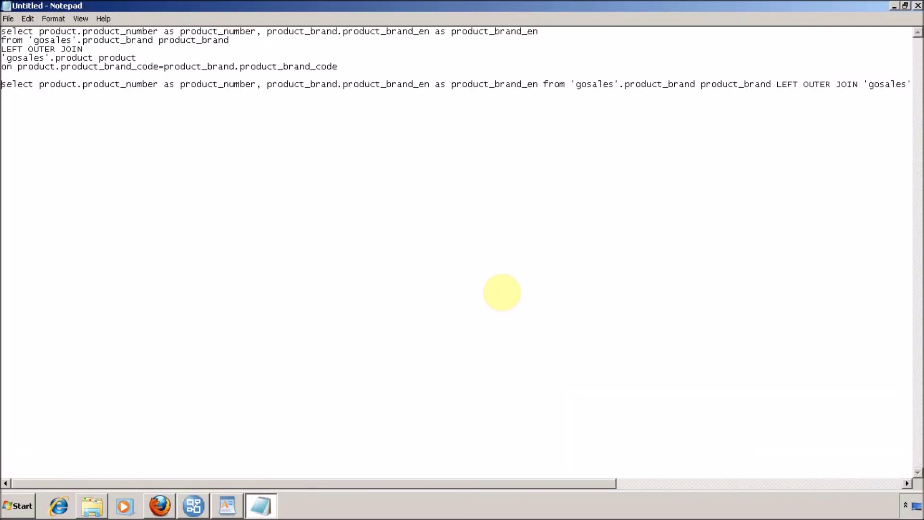
# Break the pasted query onto new lines before from and before LEFT OUTER JOIN.
pyautogui.hotkey('ctrl', 'Right')
pyautogui.hotkey('ctrl', 'Right')
pyautogui.hotkey('ctrl', 'Right')
pyautogui.hotkey('ctrl', 'Right')
pyautogui.hotkey('ctrl', 'Right')
pyautogui.hotkey('ctrl', 'Right')
pyautogui.hotkey('ctrl', 'Right')
pyautogui.hotkey('ctrl', 'Right')
pyautogui.hotkey('ctrl', 'Right')
pyautogui.hotkey('ctrl', 'Right')
pyautogui.press('Return')
pyautogui.hotkey('ctrl', 'Right')
pyautogui.hotkey('ctrl', 'Right')
pyautogui.hotkey('ctrl', 'Right')
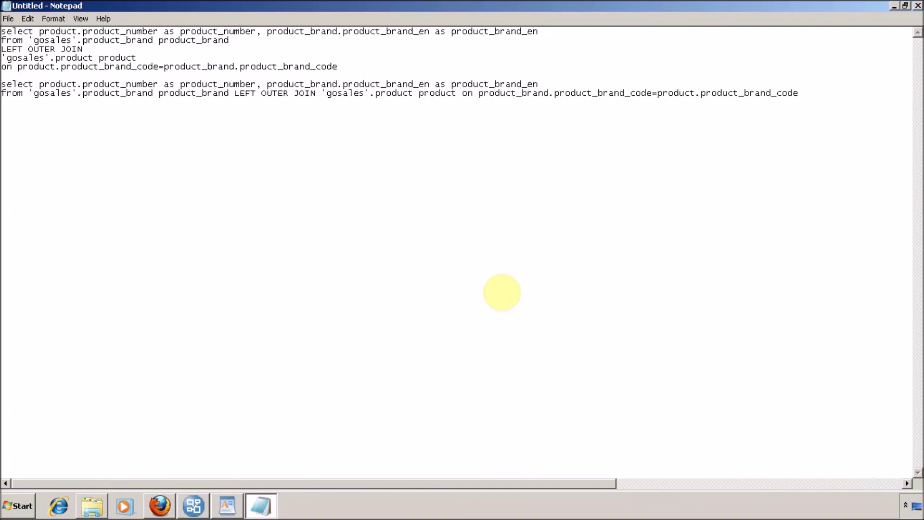
pyautogui.press('Return')
# Put the on condition of the pasted query on its own line after 'gosales'.product product.
pyautogui.hotkey('ctrl', 'Right')
pyautogui.hotkey('ctrl', 'Right')
pyautogui.hotkey('ctrl', 'Right')
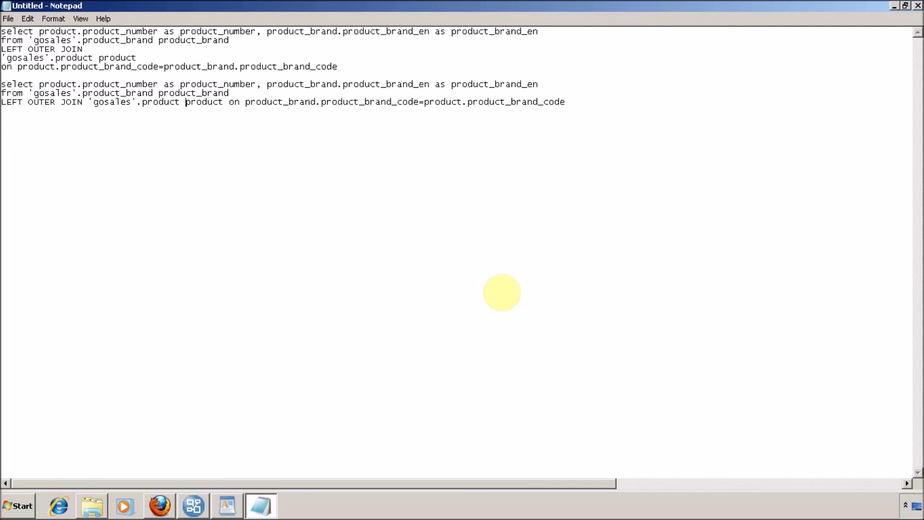
pyautogui.hotkey('ctrl', 'Right')
pyautogui.hotkey('ctrl', 'Right')
pyautogui.hotkey('ctrl', 'Left')
pyautogui.press('Return')
pyautogui.press('End')
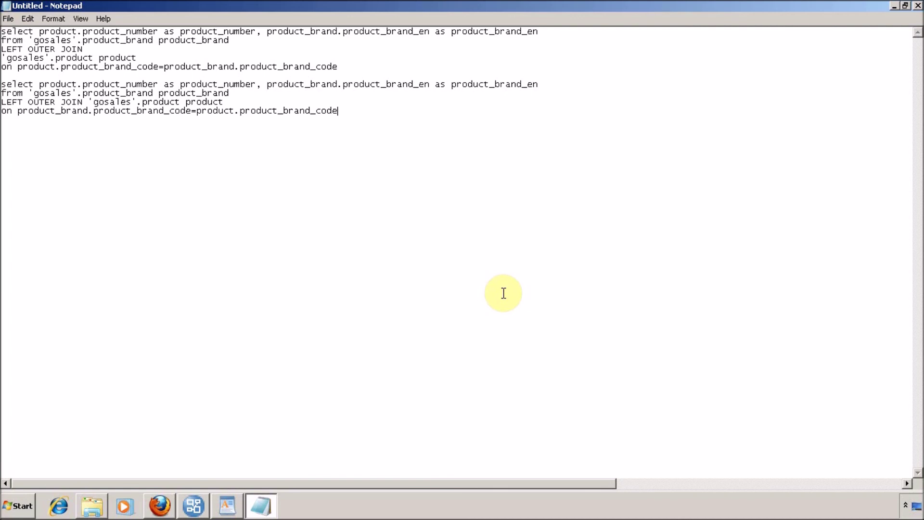
# Highlight the whole second query and its 'gosales'.product_brand product_brand reference to examine the from clause.
pyautogui.hotkey('shift', 'Home')
pyautogui.hotkey('shift', 'Up')
pyautogui.hotkey('shift', 'Up')
pyautogui.hotkey('shift', 'Up')
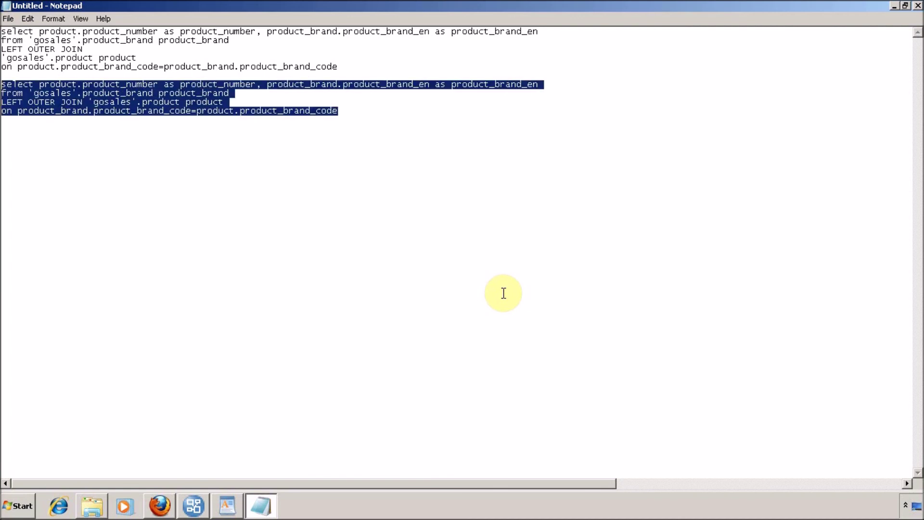
pyautogui.press('Left')
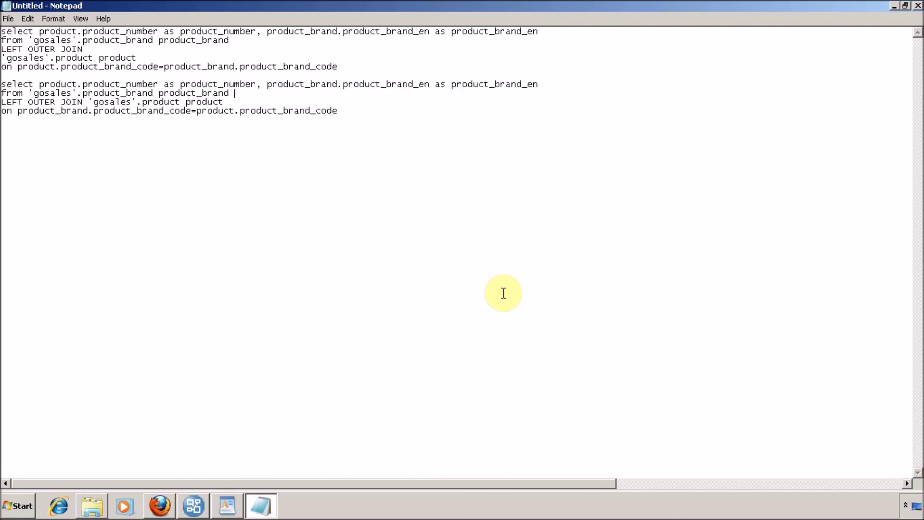
pyautogui.hotkey('ctrl', 'shift', 'Left')
pyautogui.hotkey('shift', 'Home')
pyautogui.hotkey('ctrl', 'shift', 'Right')
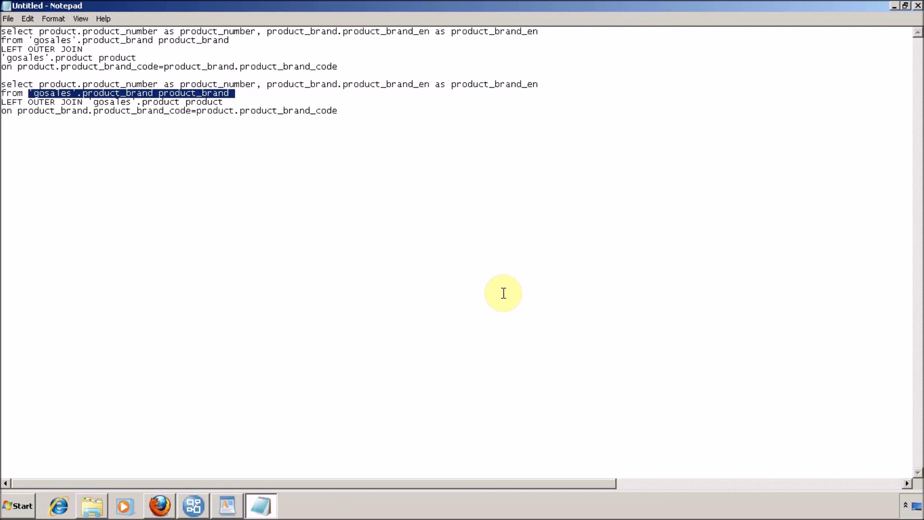
# Move the first query's 'gosales'.product_brand product_brand reference from the from line to a new line below LEFT OUTER JOIN.
pyautogui.press('Up')
pyautogui.press('Up')
pyautogui.press('Up')
pyautogui.press('Up')
pyautogui.press('Up')
pyautogui.press('Left')
pyautogui.hotkey('ctrl', 'shift', 'Left')
pyautogui.hotkey('ctrl', 'shift', 'Left')
pyautogui.hotkey('ctrl', 'shift', 'Left')
pyautogui.hotkey('ctrl', 'c')
pyautogui.press('Delete')
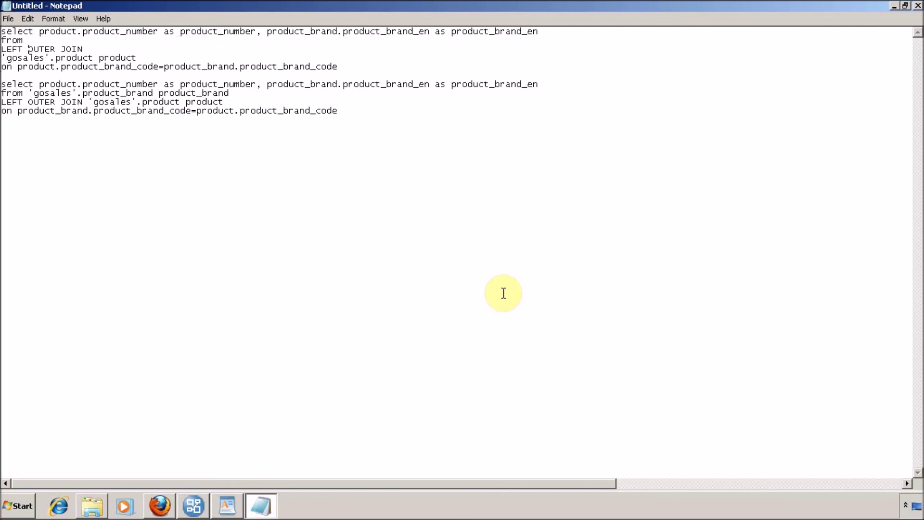
pyautogui.press('End')
pyautogui.press('Return')
pyautogui.hotkey('ctrl', 'v')
# Move the first query's 'gosales'.product product reference up to directly after from, removing the leftover empty line.
pyautogui.press('Down')
pyautogui.hotkey('ctrl', 'shift', 'Left')
pyautogui.hotkey('shift', 'Home')
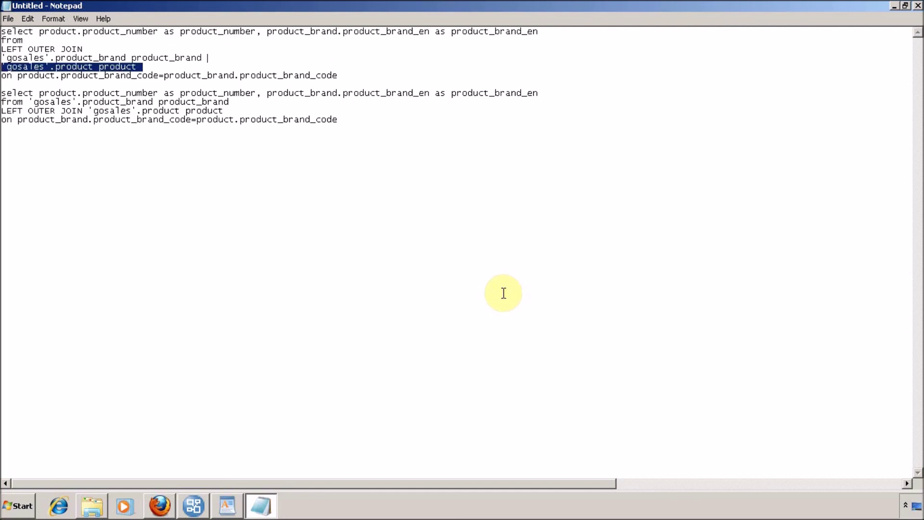
pyautogui.hotkey('ctrl', 'x')
pyautogui.press('BackSpace')
pyautogui.press('Up')
pyautogui.press('Up')
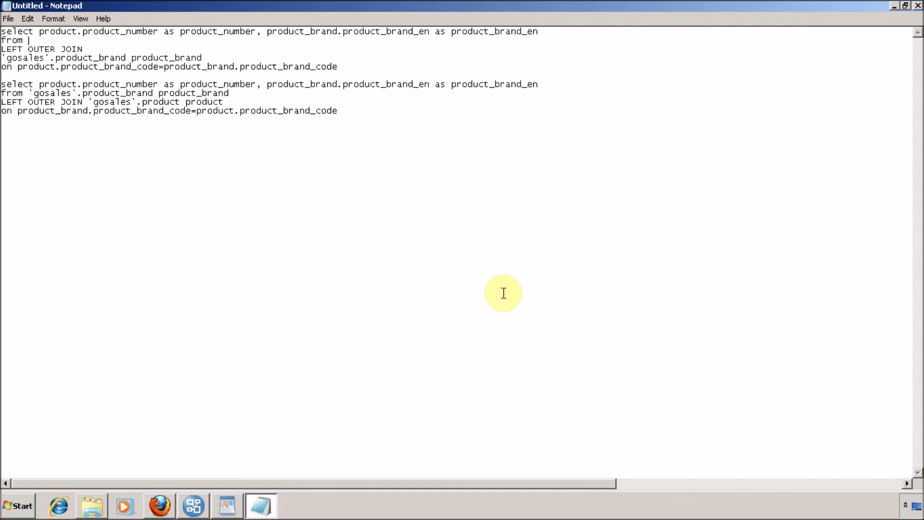
pyautogui.press('Return')
pyautogui.hotkey('ctrl', 'v')
pyautogui.press('Delete')
# Highlight the first query and then the second query to compare their table order and join conditions.
pyautogui.press('Down')
pyautogui.press('Down')
pyautogui.press('Down')
pyautogui.press('End')
pyautogui.hotkey('shift', 'Home')
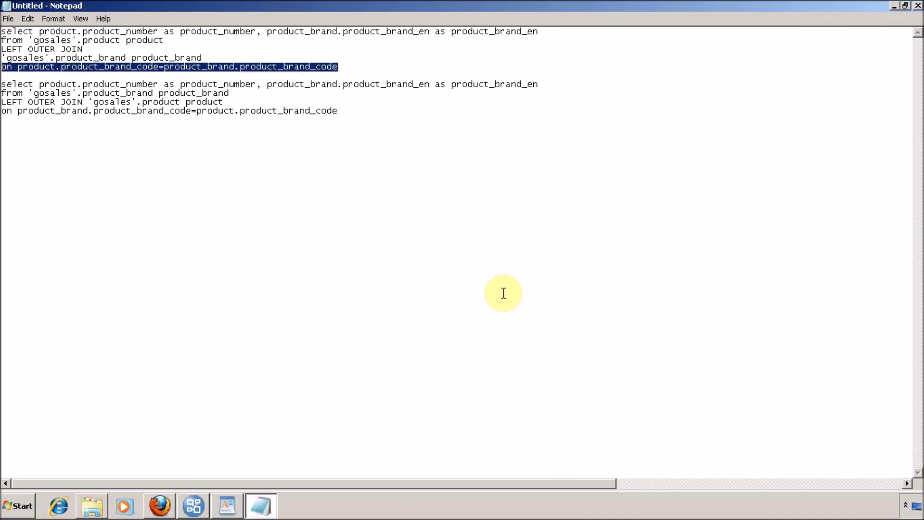
pyautogui.hotkey('shift', 'Up')
pyautogui.hotkey('shift', 'Up')
pyautogui.hotkey('shift', 'Up')
pyautogui.hotkey('shift', 'Up')
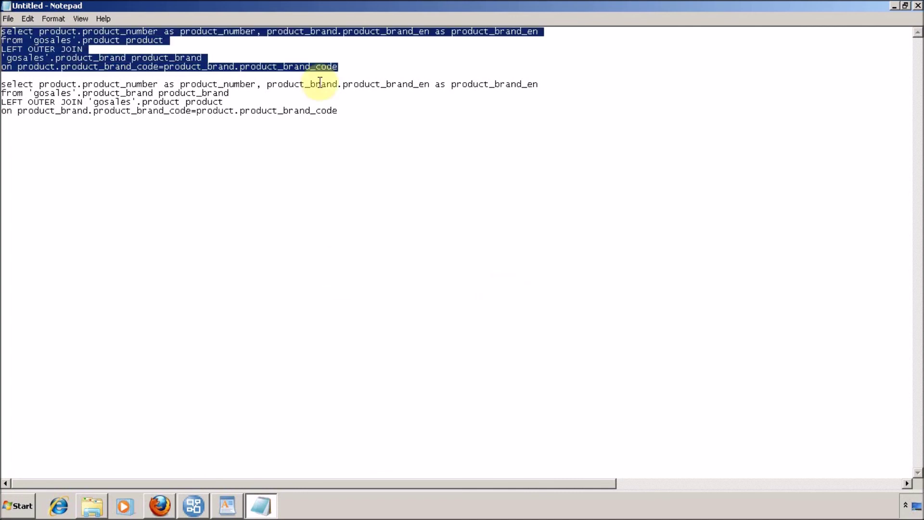
pyautogui.moveTo(355, 113); pyautogui.dragTo(3, 83)
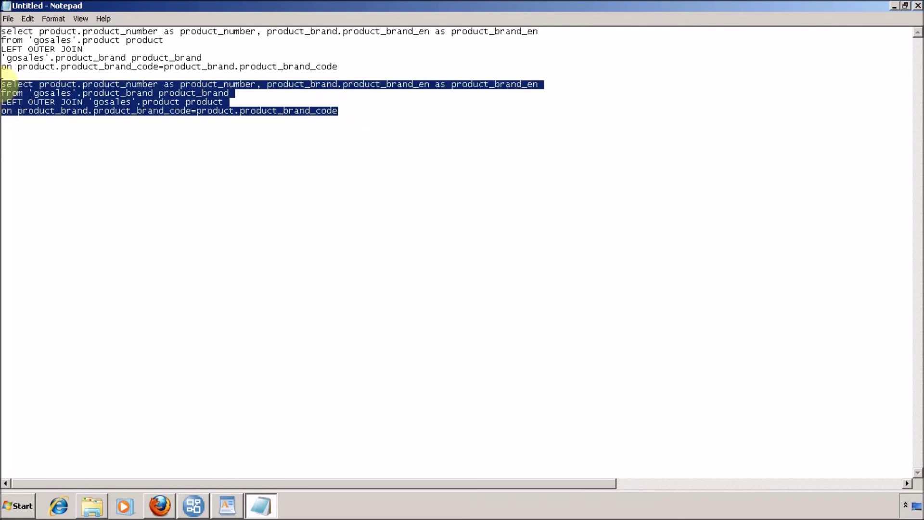
# In Framework Manager, set the product_brand cardinality of the product_brand <--> product relationship to 0..n, save it, and select BusinessLayer.
pyautogui.hotkey('alt', 'Tab')
pyautogui.doubleClick(504, 205)
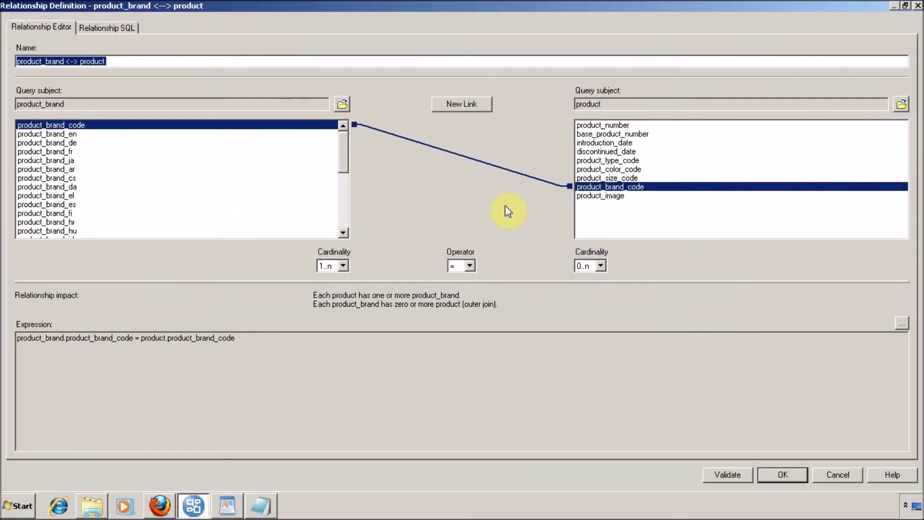
pyautogui.click(343, 266)
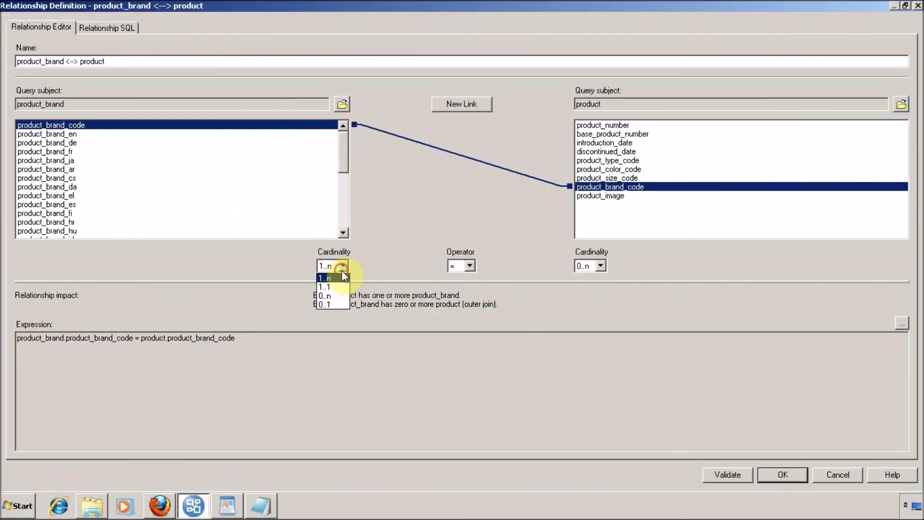
pyautogui.click(337, 300)
pyautogui.click(394, 359)
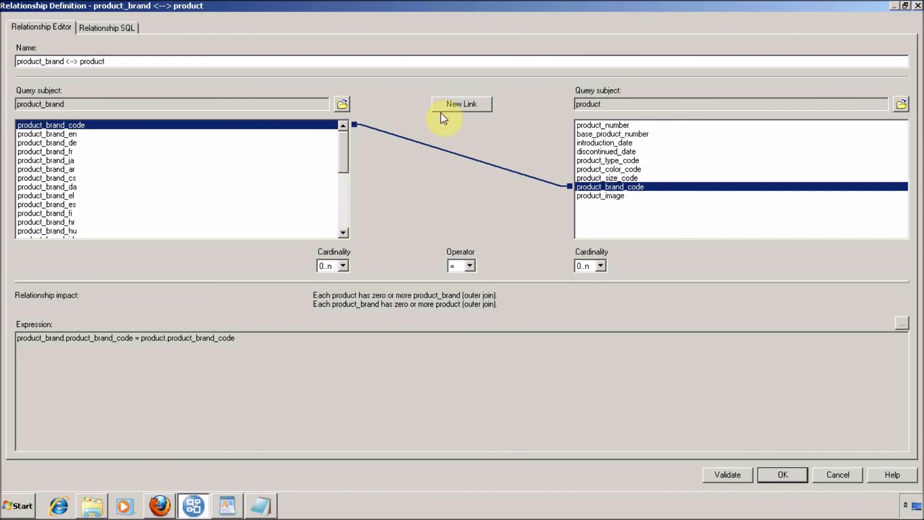
pyautogui.press('Return')
pyautogui.click(80, 114)
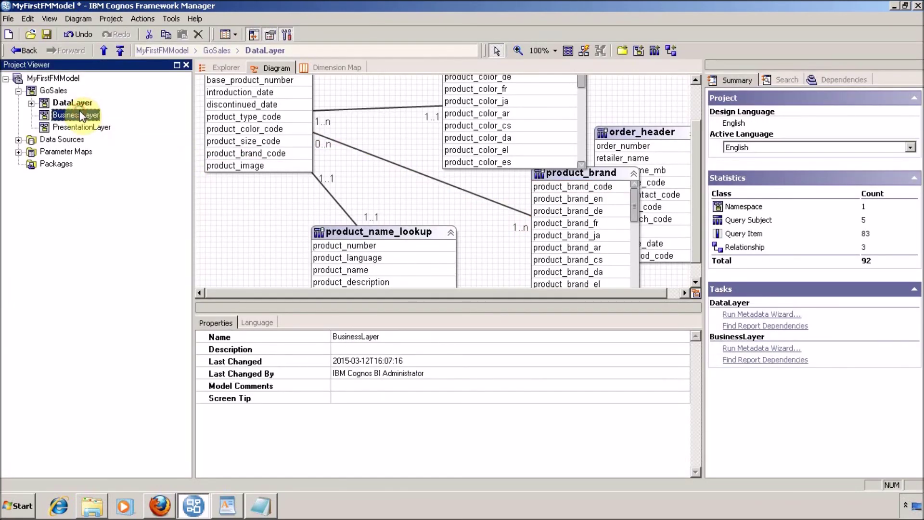